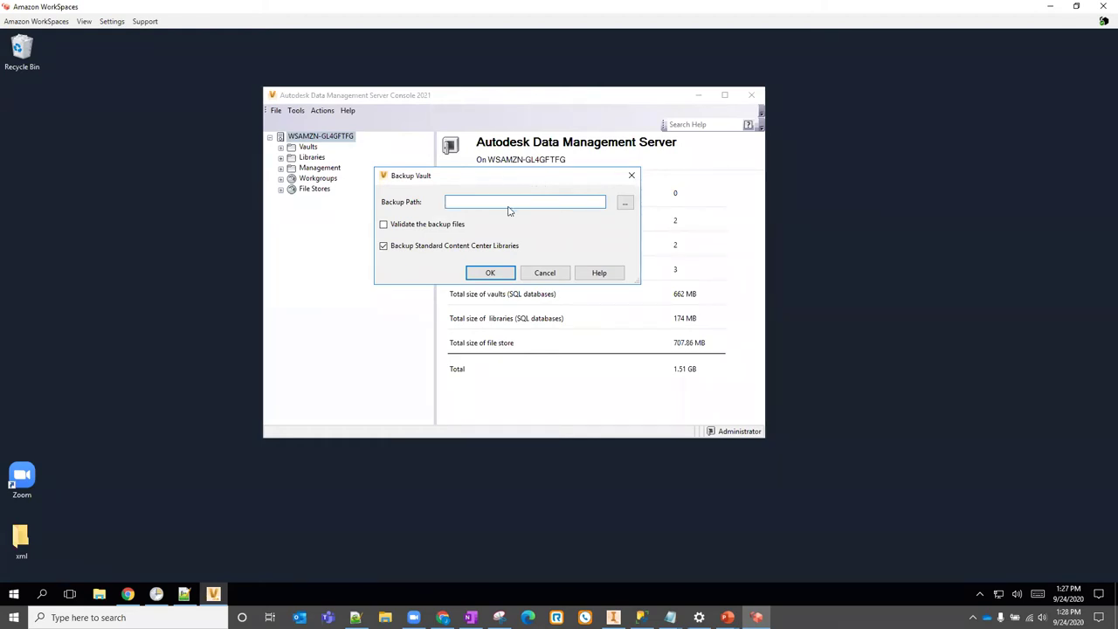
pyautogui.click(625, 203)
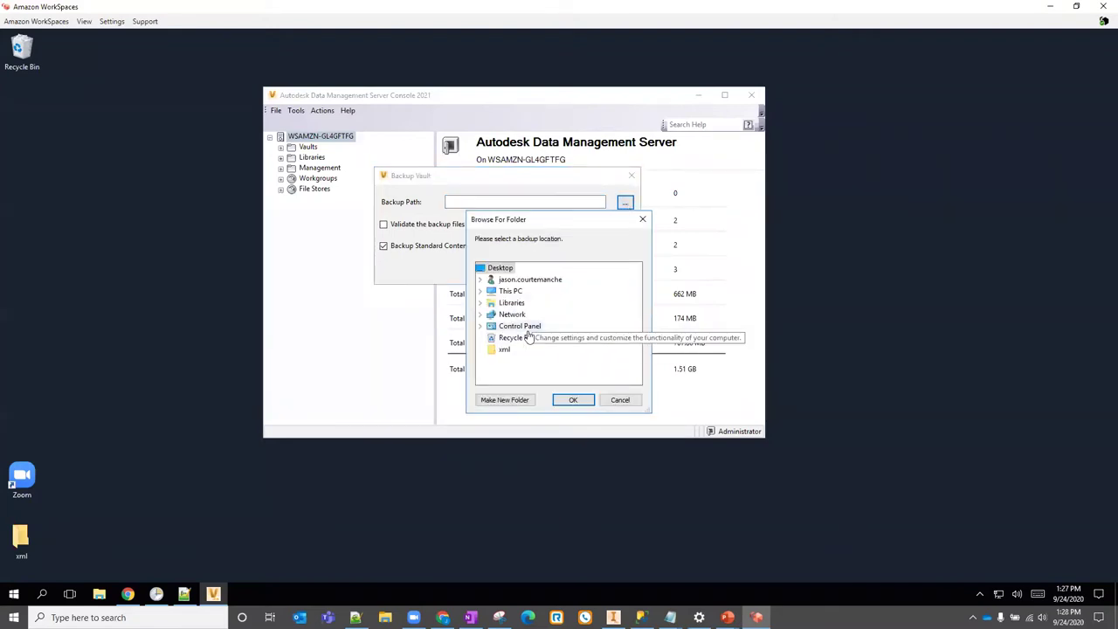
pyautogui.click(620, 399)
pyautogui.click(543, 273)
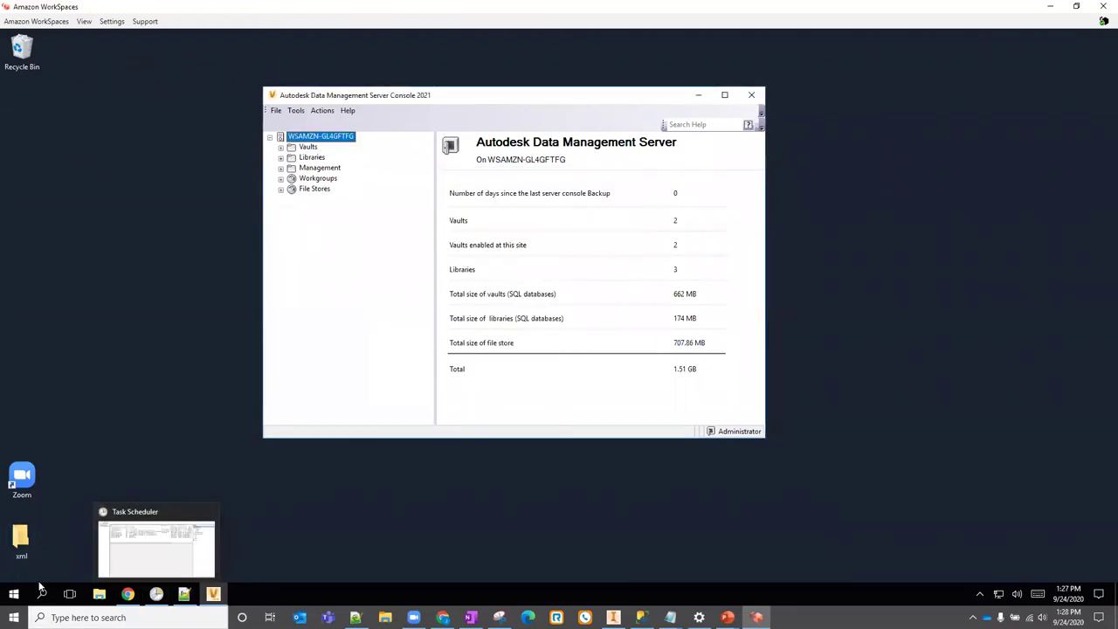
pyautogui.click(304, 586)
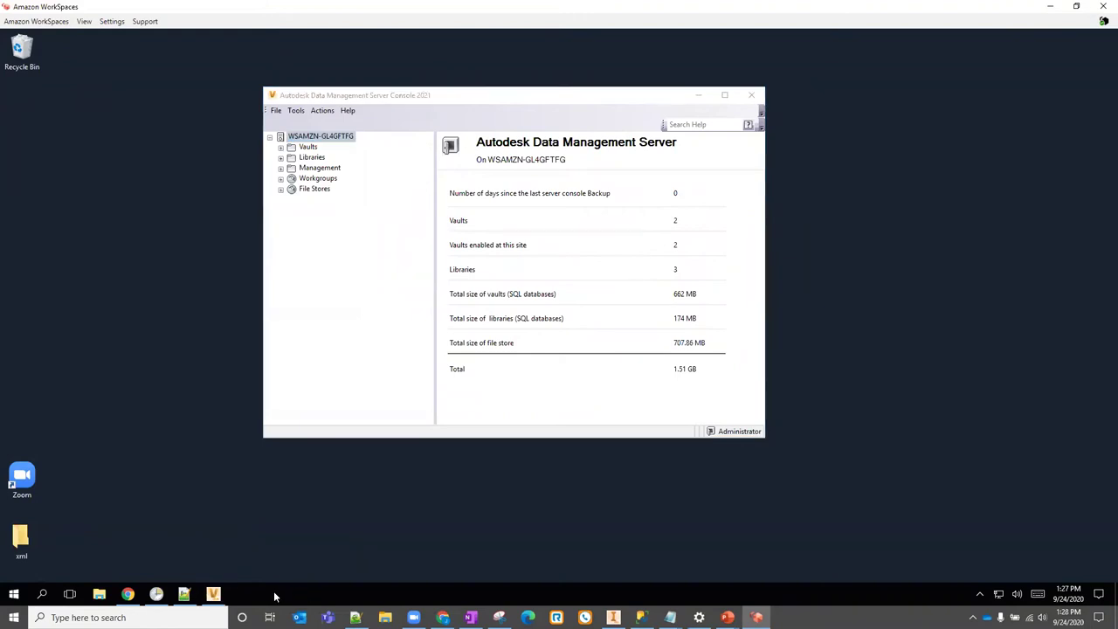
pyautogui.press('super')
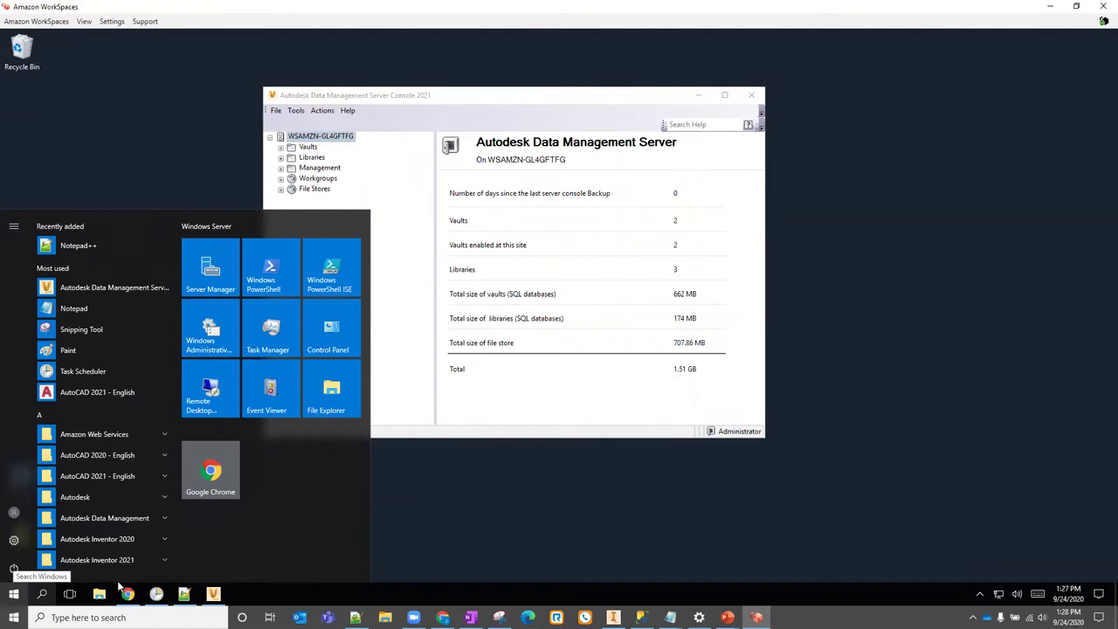
pyautogui.click(440, 543)
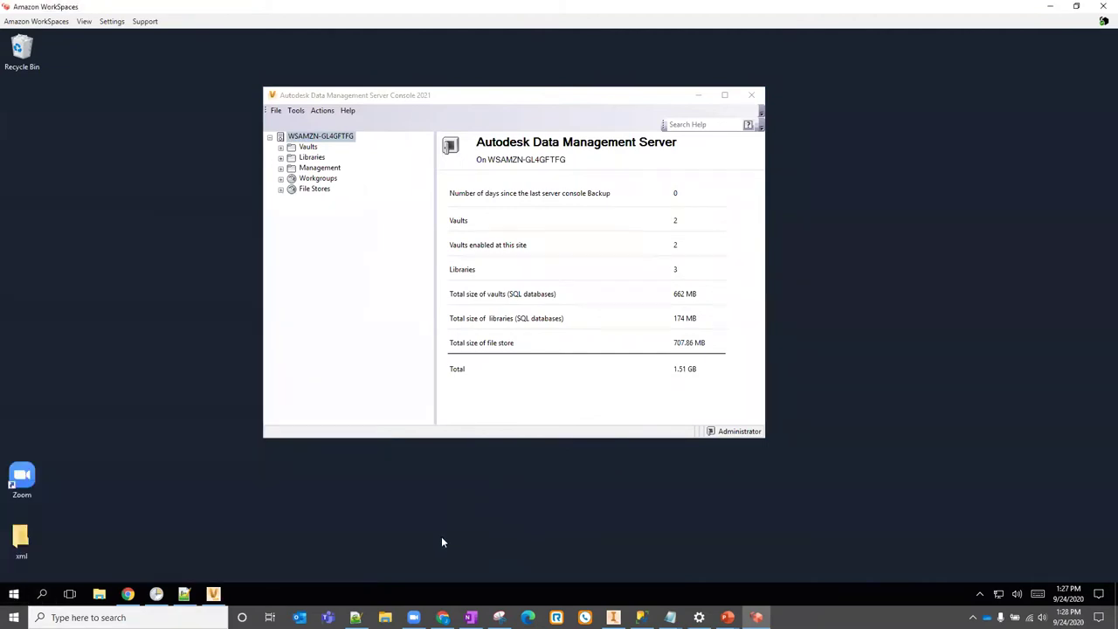
# Examine the VaultBackup folder on the D: drive in File Explorer, including the contents of the VaultBackup_2020_09_24_11_06_19_AM backup
pyautogui.click(14, 594)
pyautogui.click(99, 593)
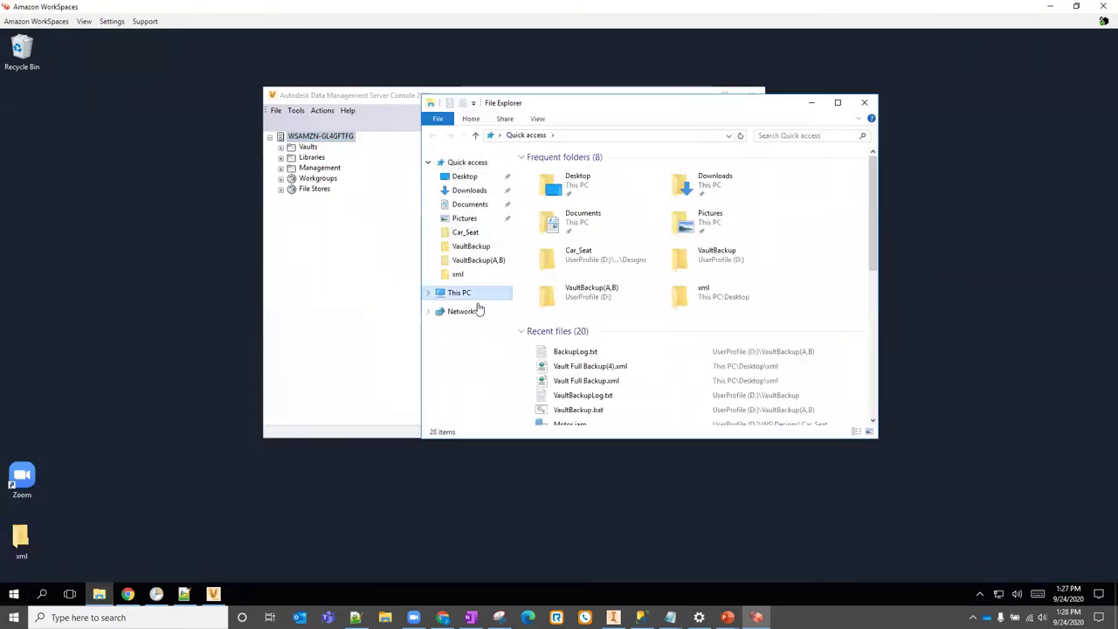
pyautogui.click(462, 293)
pyautogui.doubleClick(712, 297)
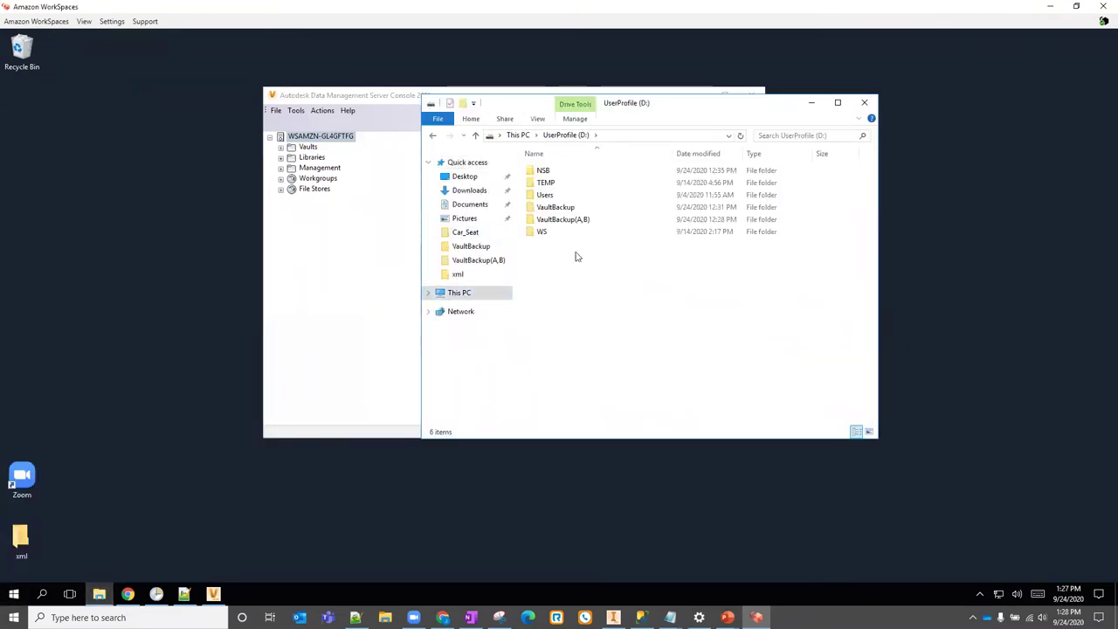
pyautogui.doubleClick(555, 208)
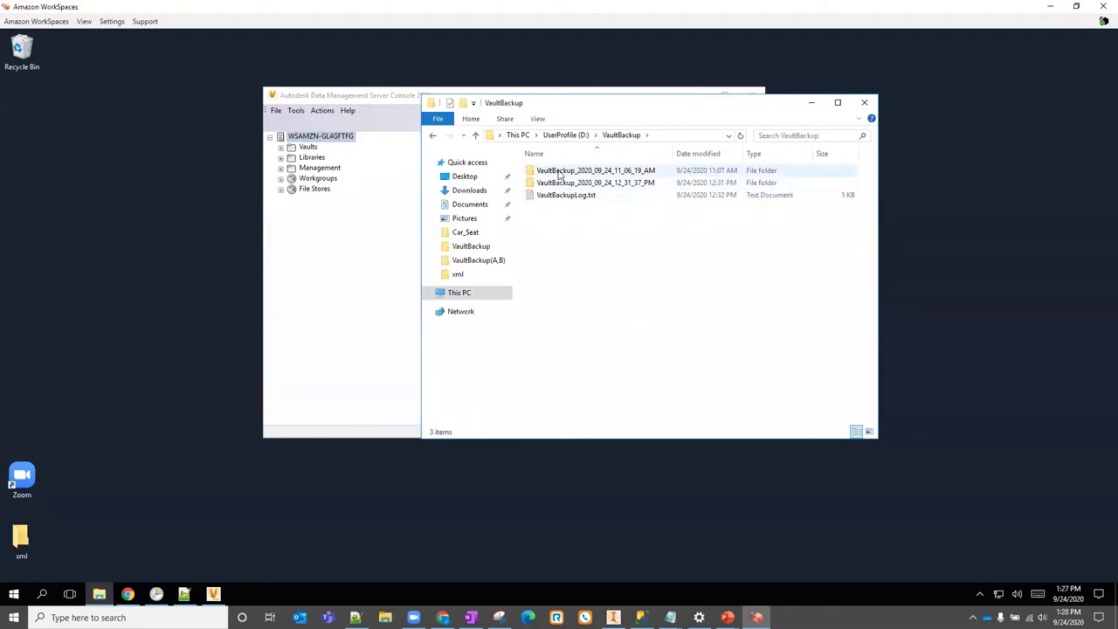
pyautogui.doubleClick(559, 172)
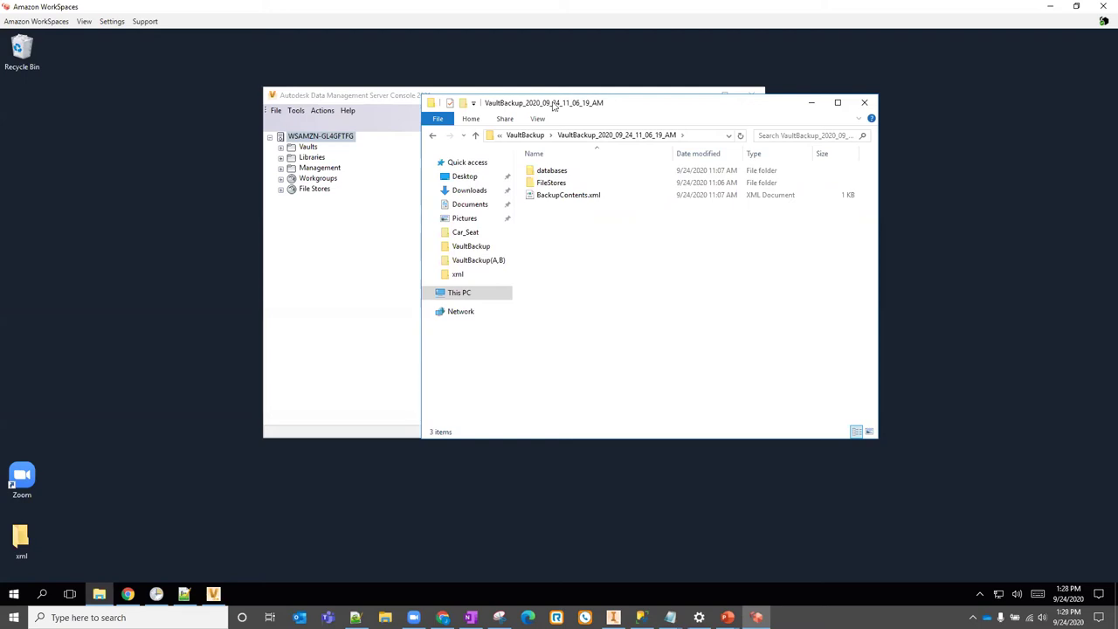
pyautogui.click(526, 136)
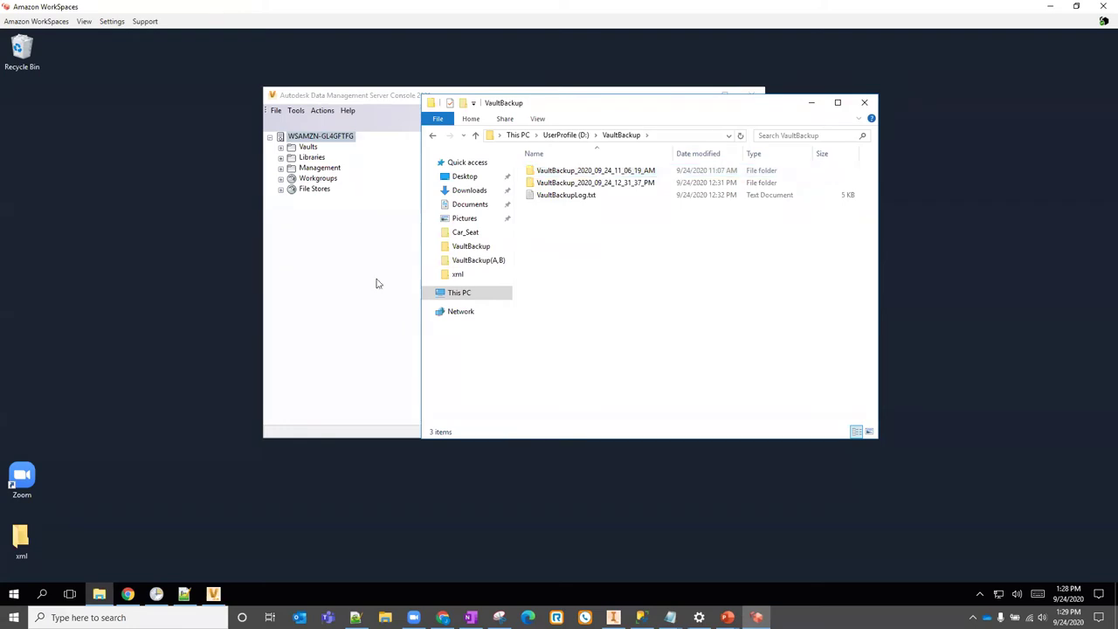
pyautogui.click(811, 103)
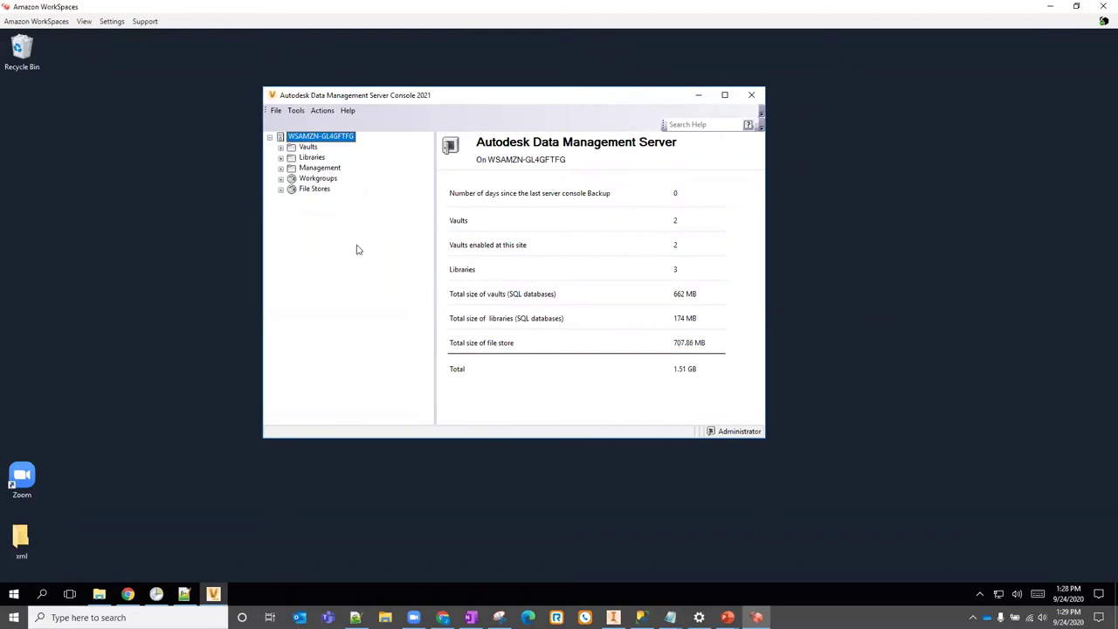
# Open the scheduled backup configuration and set its backup location to a new folder named VBS on the D: drive
pyautogui.click(296, 110)
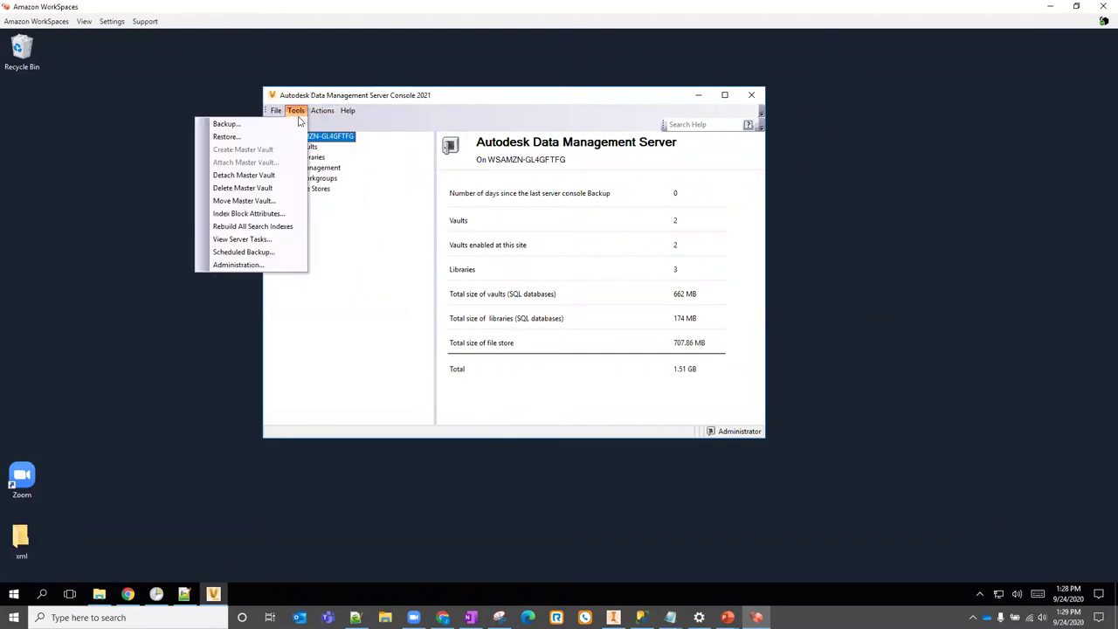
pyautogui.click(285, 255)
pyautogui.click(745, 193)
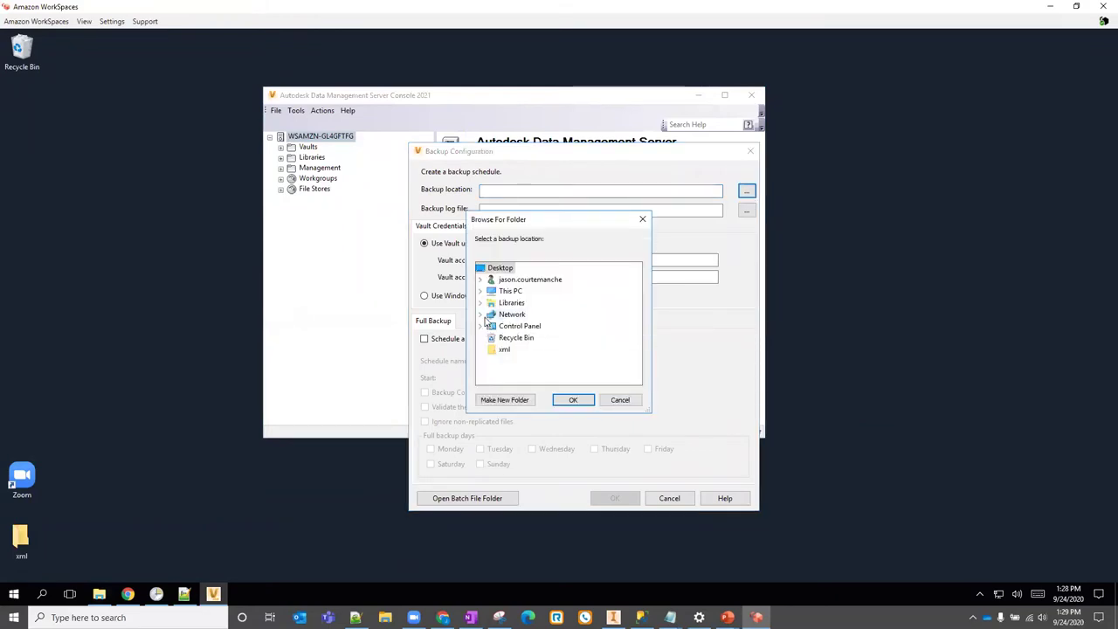
pyautogui.click(480, 291)
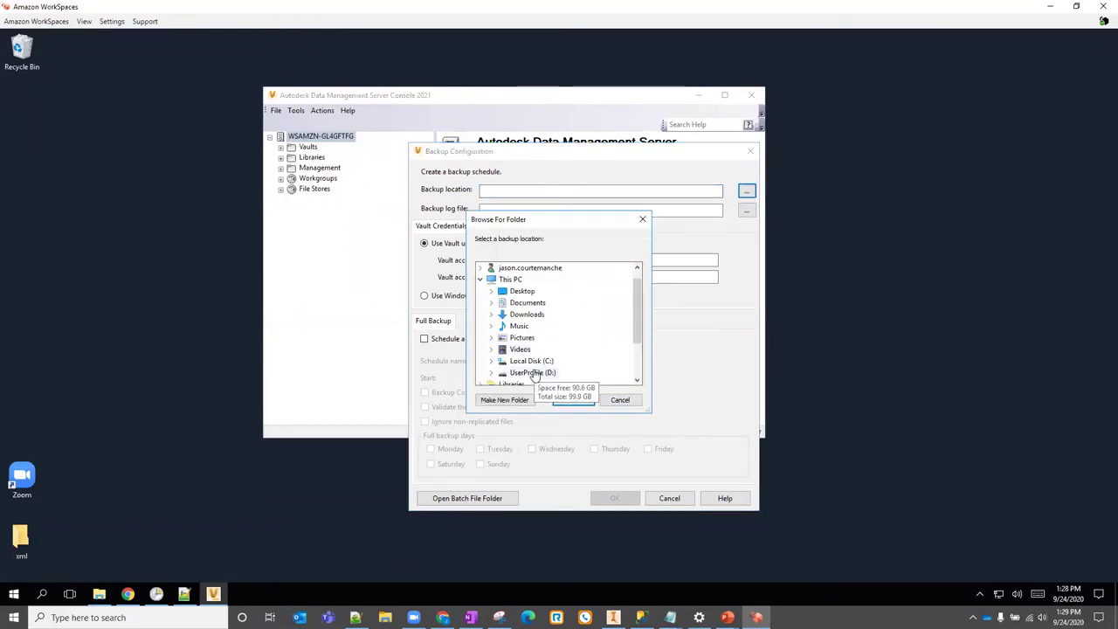
pyautogui.doubleClick(535, 373)
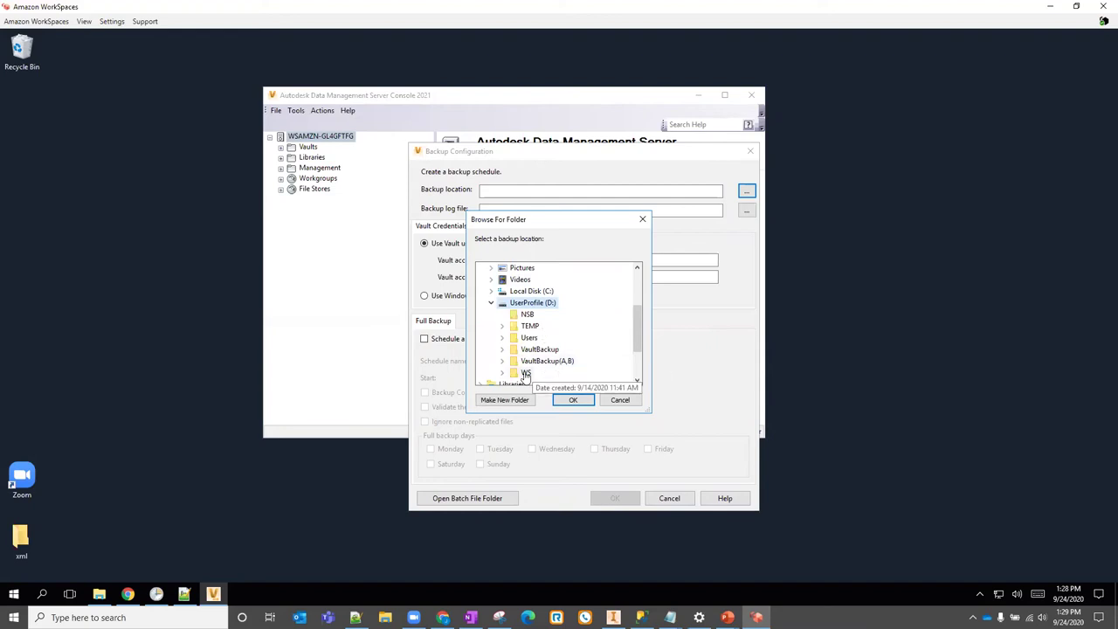
pyautogui.scroll(-1, 526, 371)
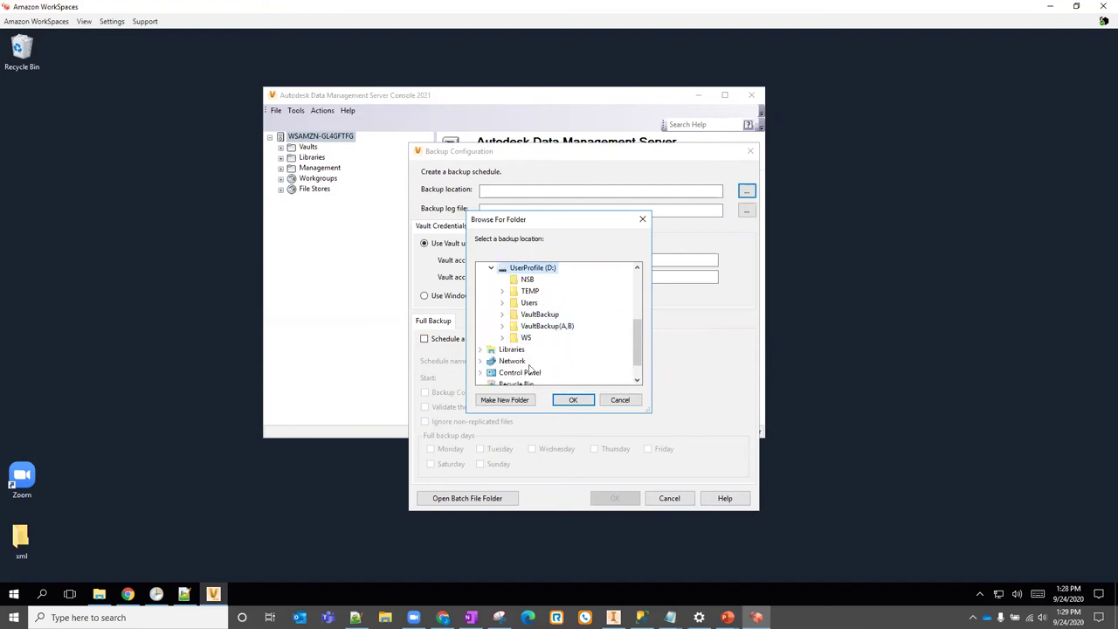
pyautogui.click(516, 399)
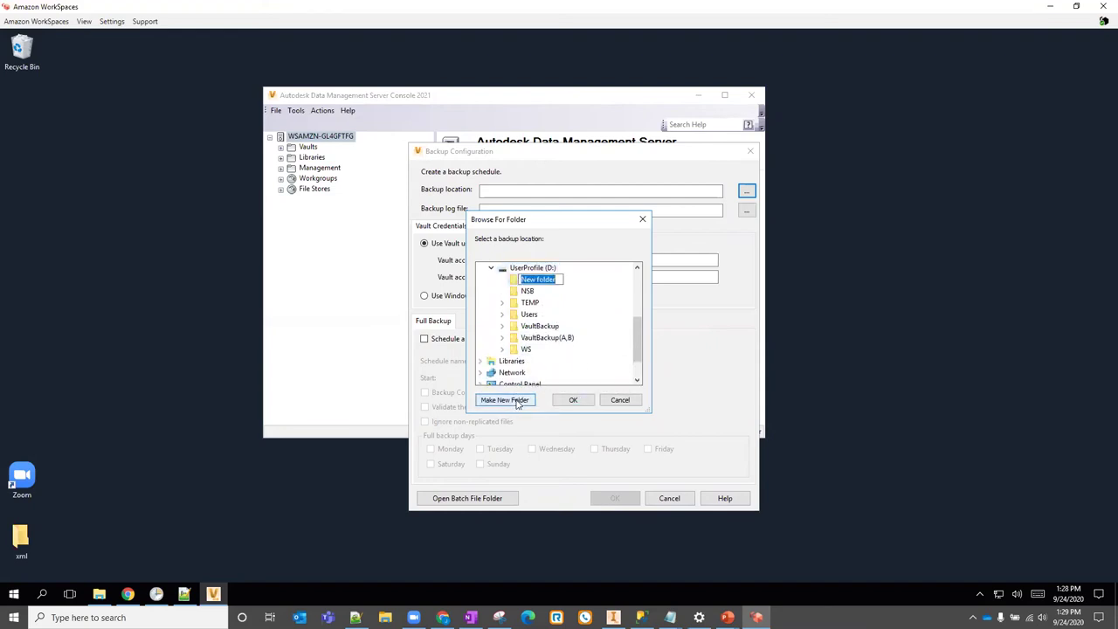
pyautogui.write('VBS')
pyautogui.click(573, 400)
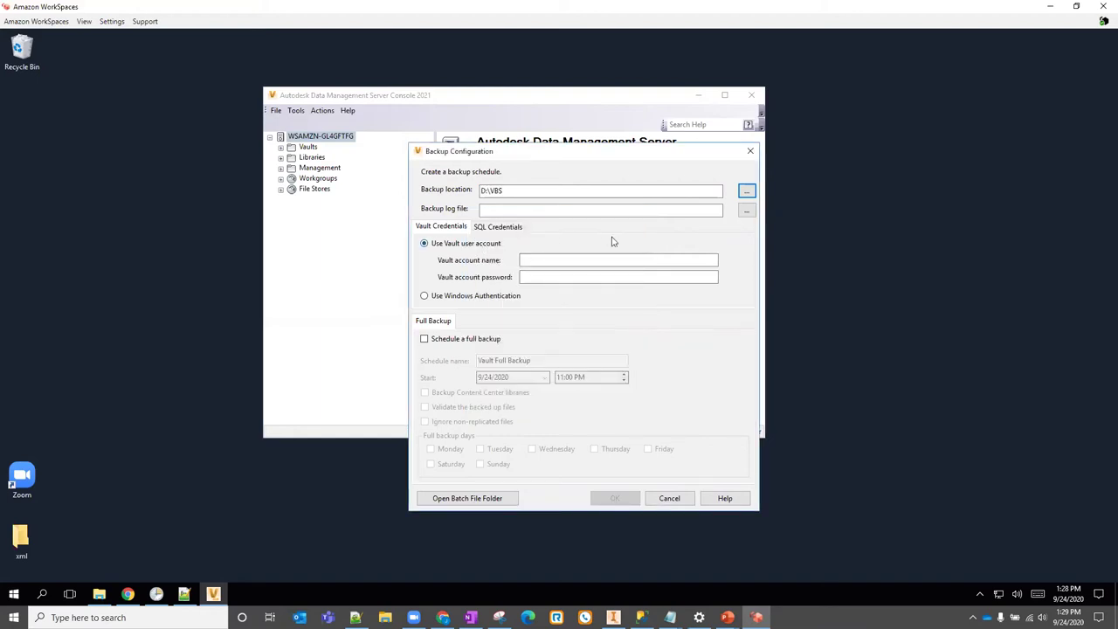
# Create a text document named "Vault backup log.txt" in D:\VBS and select it as the backup log file
pyautogui.click(744, 211)
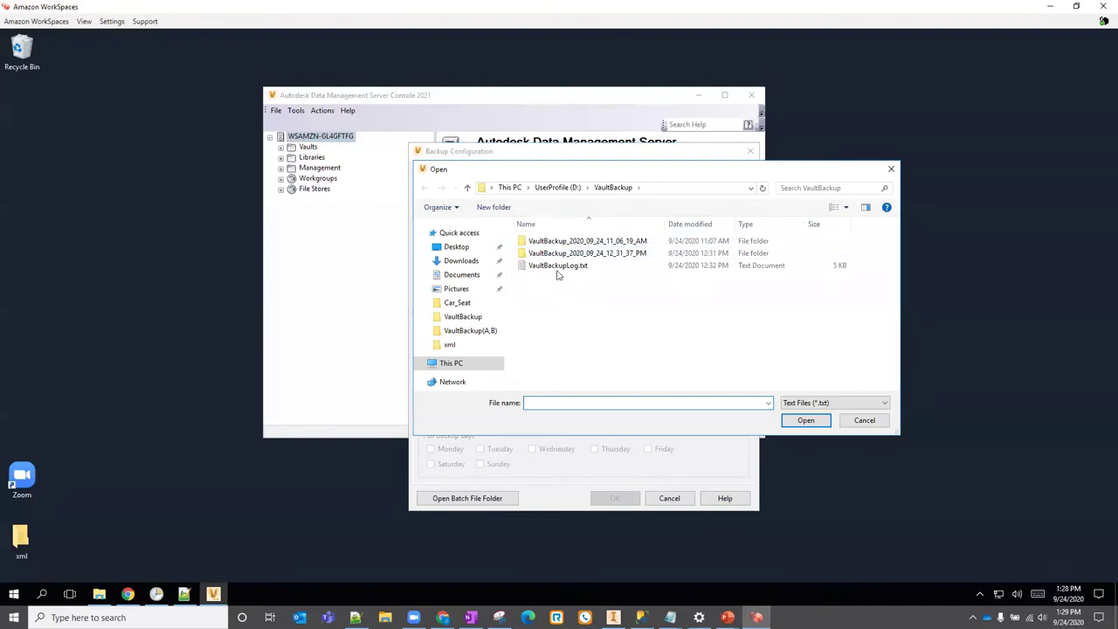
pyautogui.click(553, 187)
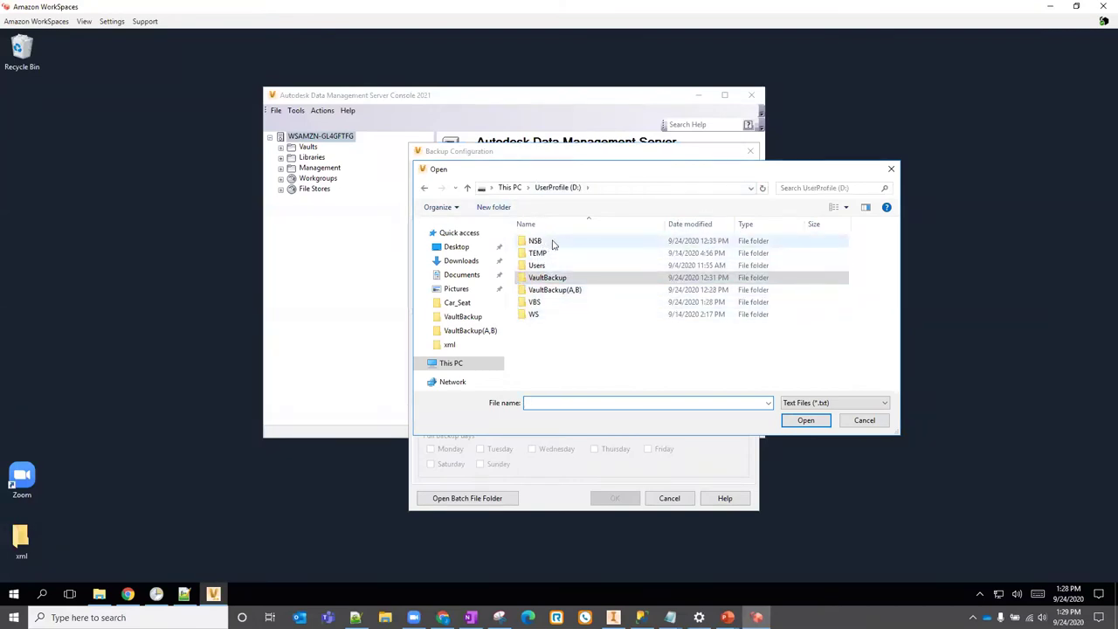
pyautogui.moveTo(553, 164); pyautogui.dragTo(553, 207)
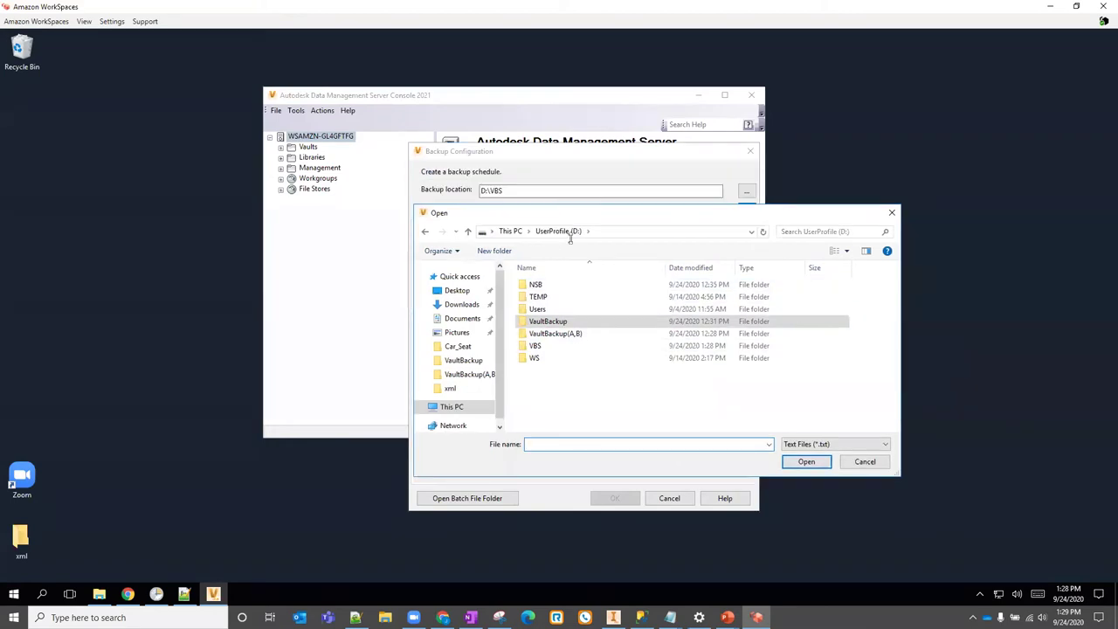
pyautogui.click(537, 348)
pyautogui.doubleClick(537, 347)
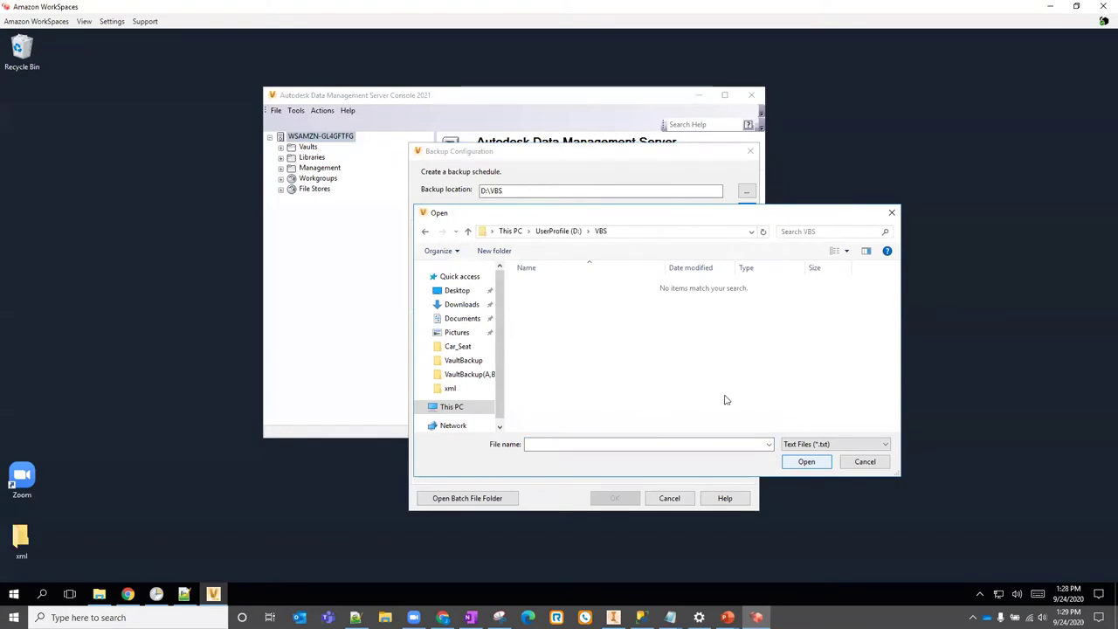
pyautogui.rightClick(534, 295)
pyautogui.moveTo(498, 419)
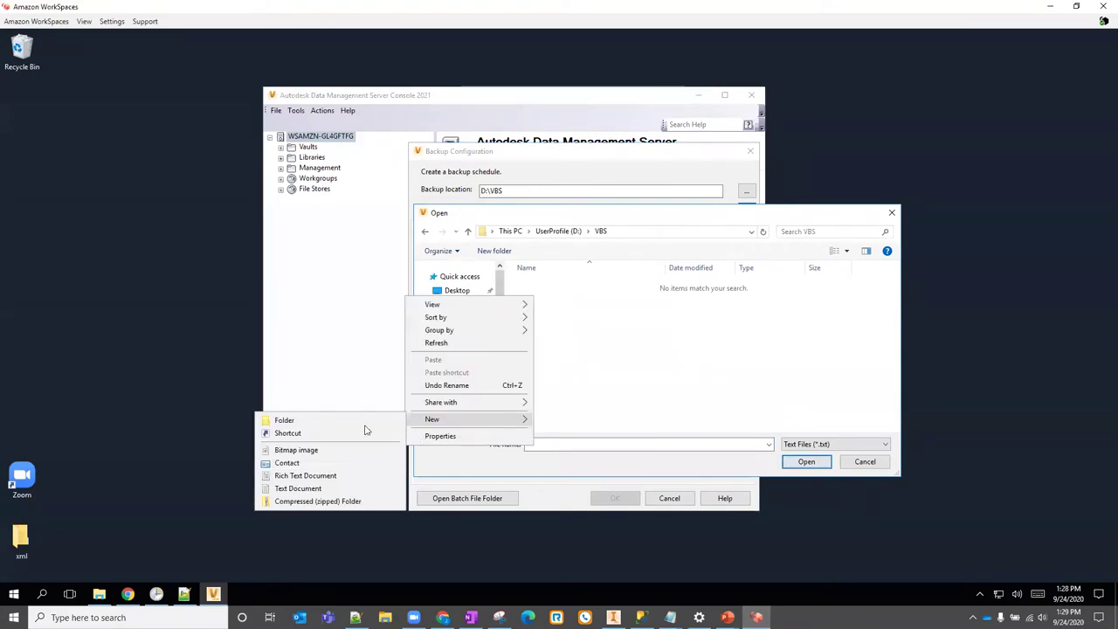
pyautogui.click(340, 488)
pyautogui.write('Vault bac')
pyautogui.write('kup log.txt')
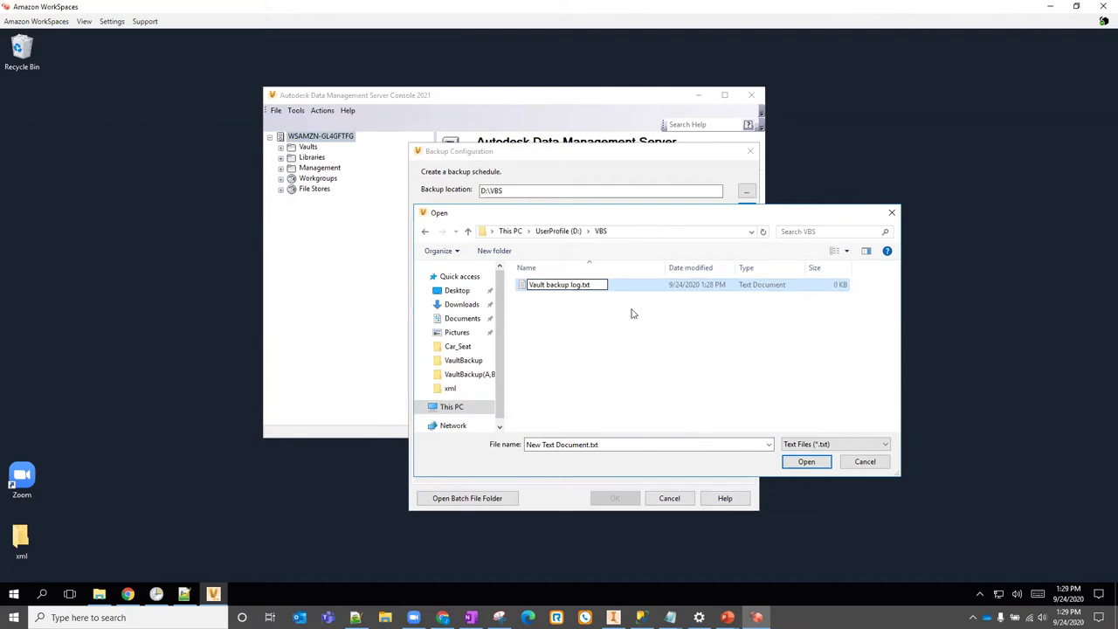
pyautogui.press('Return')
pyautogui.click(806, 463)
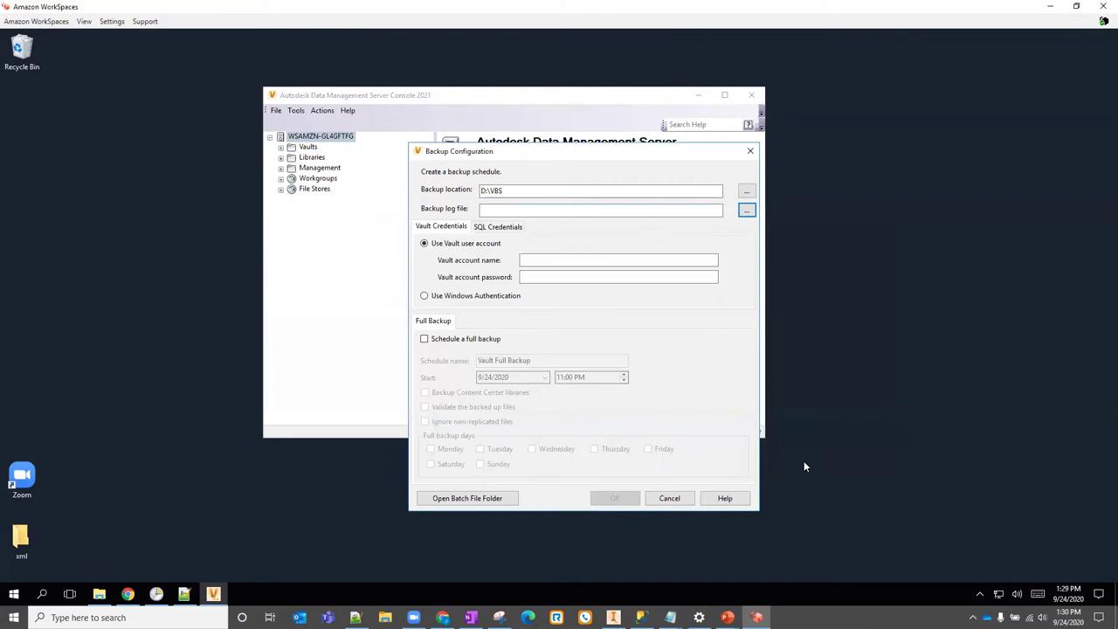
# Enter Administrator as the Vault account name and check the SQL credentials settings
pyautogui.click(539, 261)
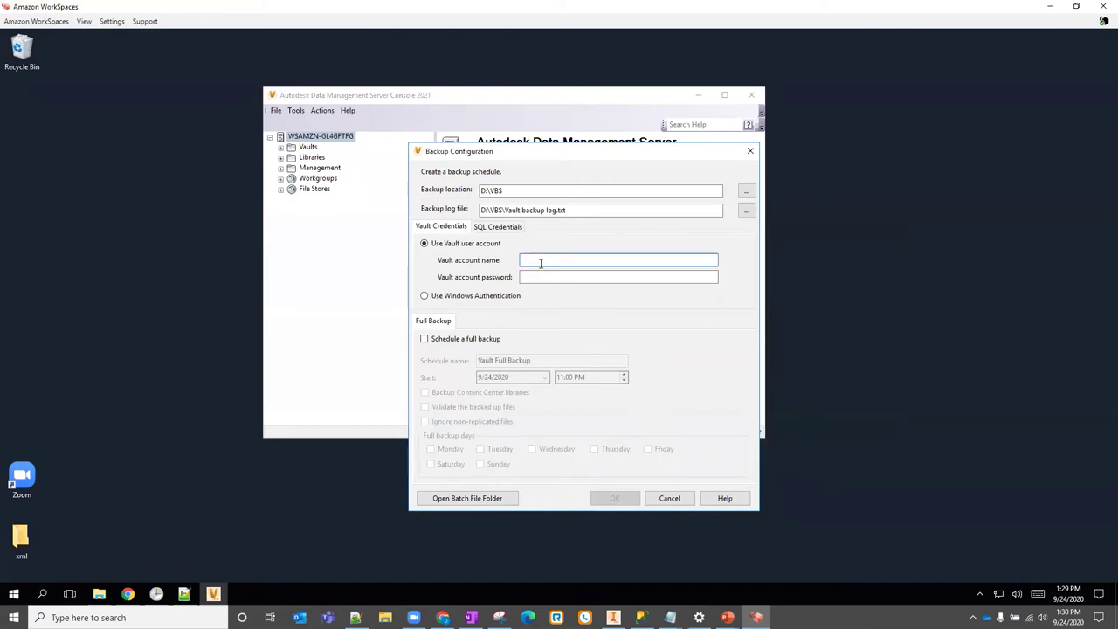
pyautogui.write('Autministrator')
pyautogui.click(498, 227)
pyautogui.click(515, 249)
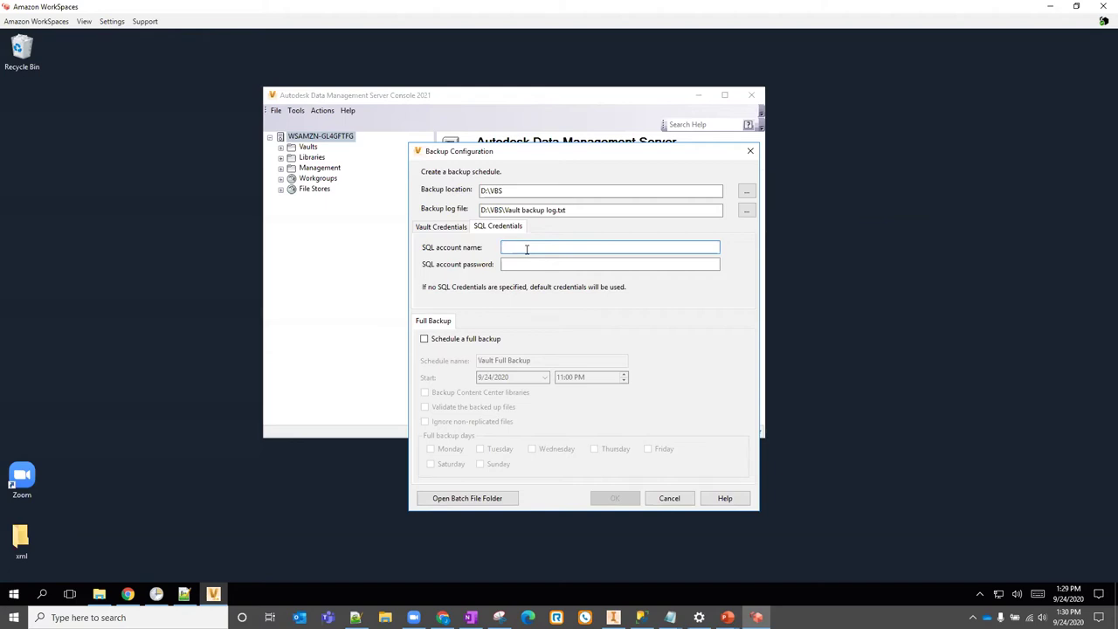
pyautogui.click(441, 228)
# Enable a full backup schedule for Monday through Friday with validation of the backed up files, and discard the backup configuration
pyautogui.click(462, 342)
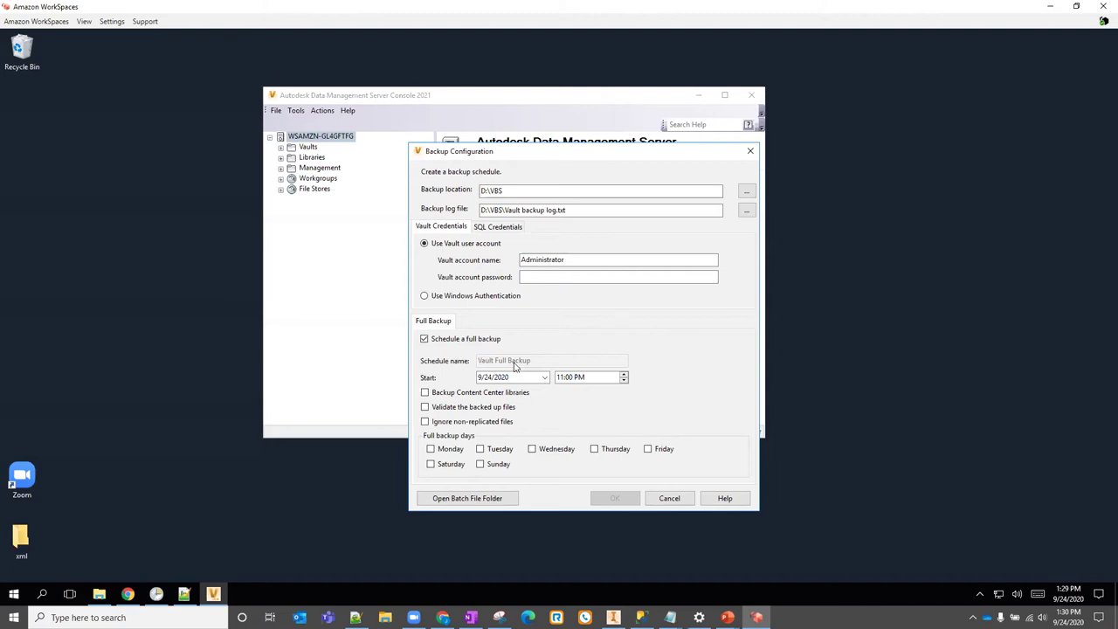
pyautogui.click(446, 451)
pyautogui.click(492, 451)
pyautogui.click(548, 450)
pyautogui.click(609, 452)
pyautogui.click(655, 450)
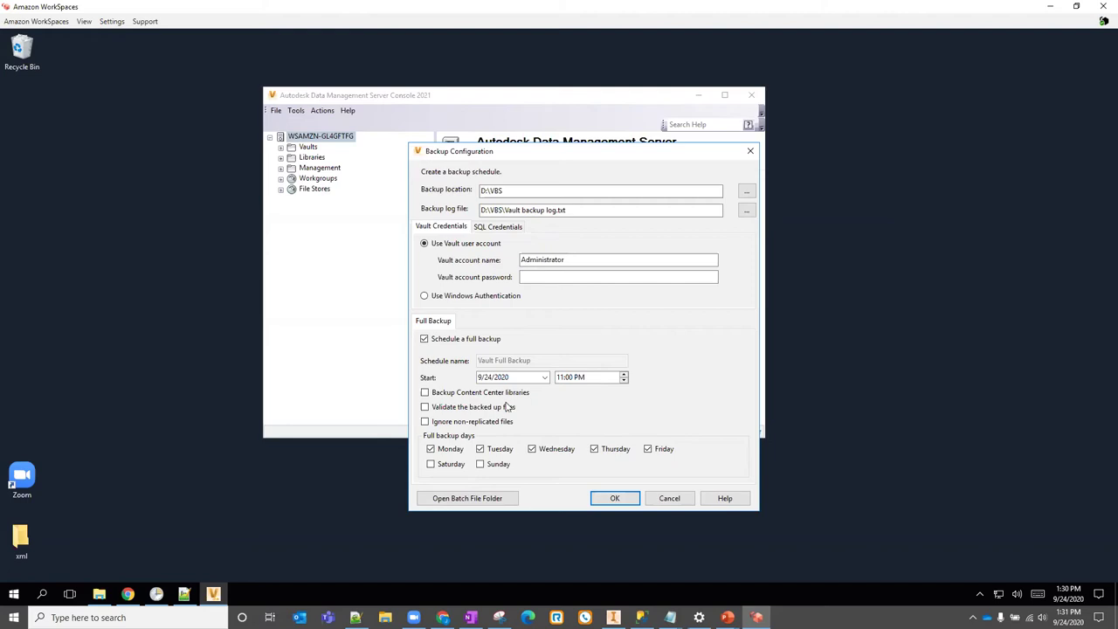
pyautogui.click(468, 412)
pyautogui.click(665, 498)
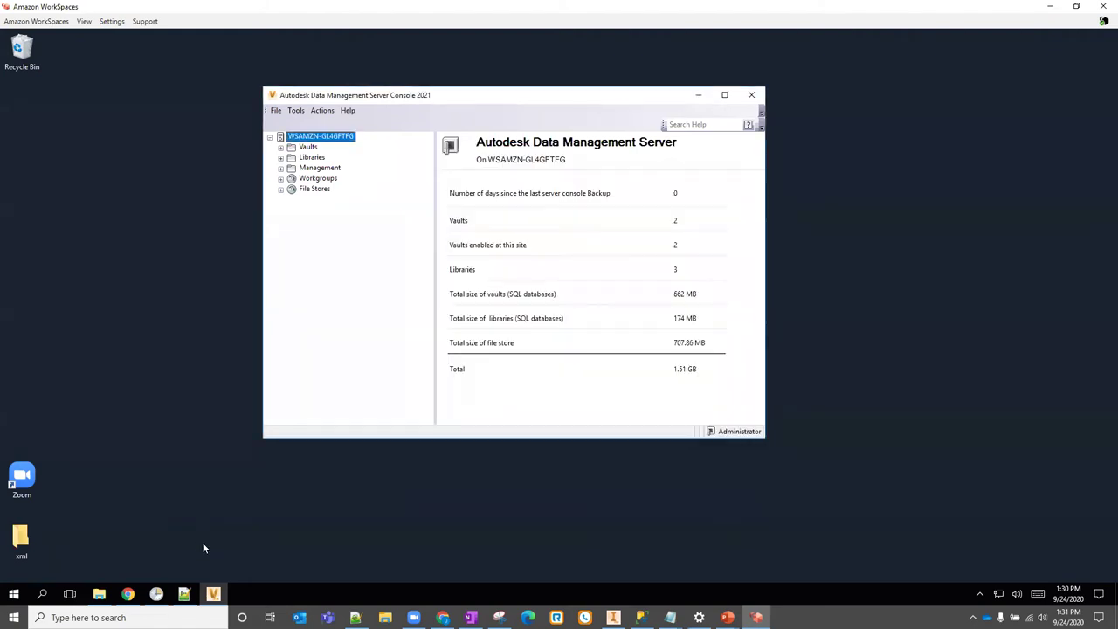
# Switch to Task Scheduler and set the Vault Full Backup task to run whether the user is logged on or not
pyautogui.click(156, 596)
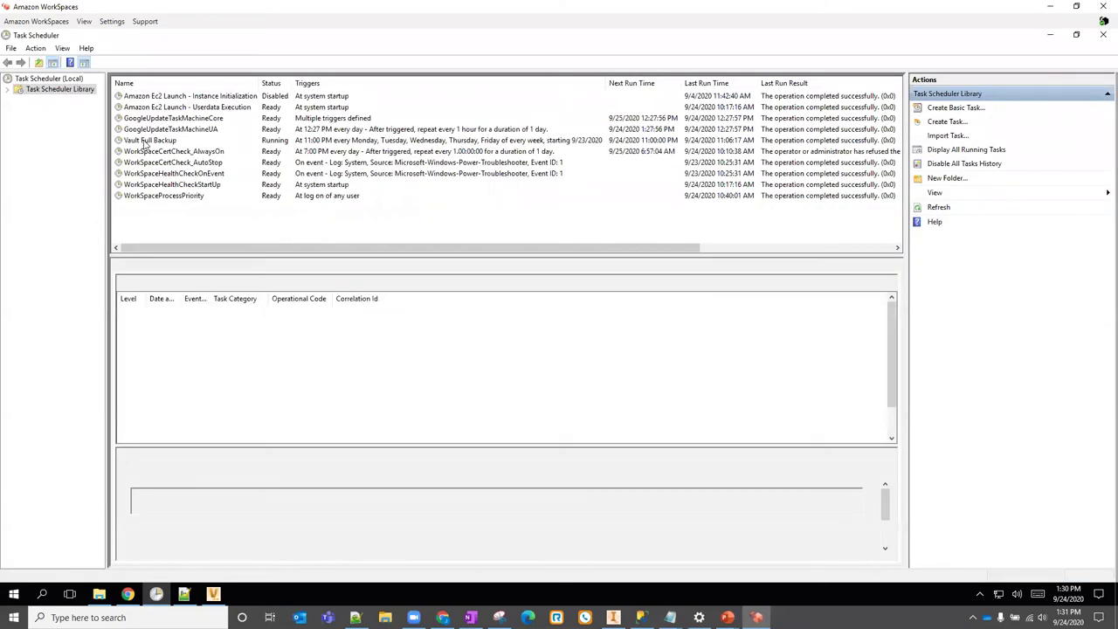
pyautogui.click(152, 140)
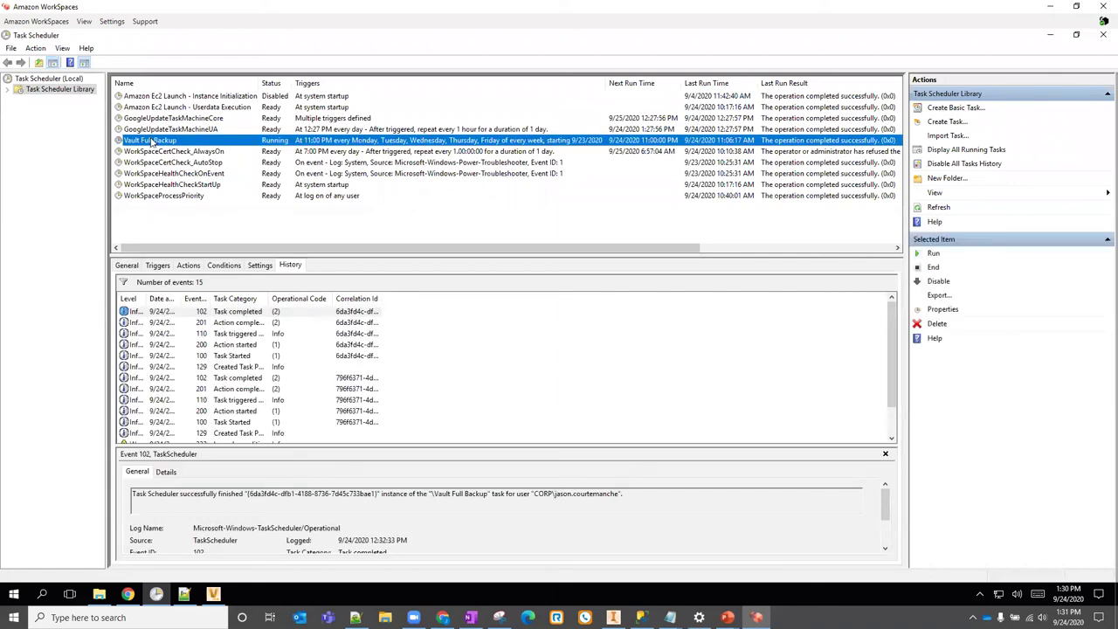
pyautogui.rightClick(152, 140)
pyautogui.click(197, 192)
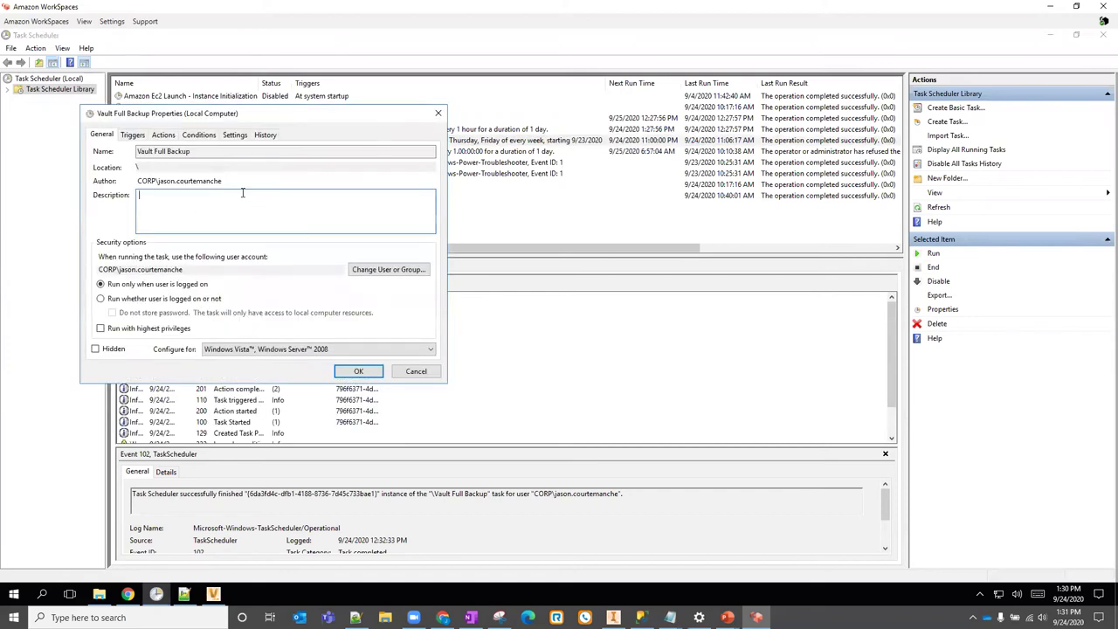
pyautogui.moveTo(238, 118); pyautogui.dragTo(333, 130)
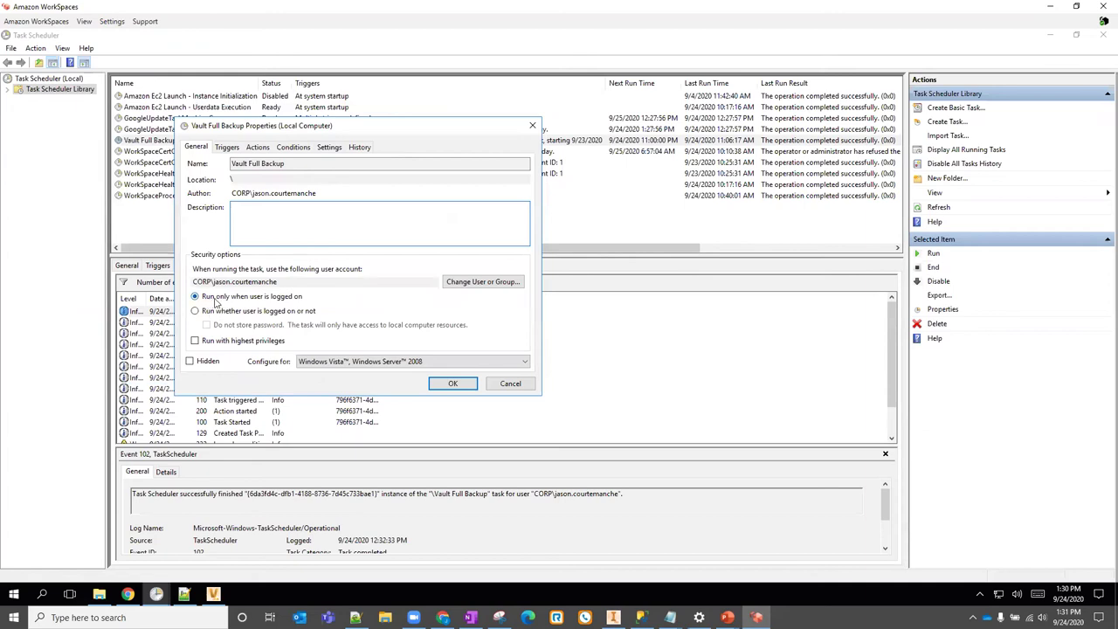
pyautogui.click(234, 315)
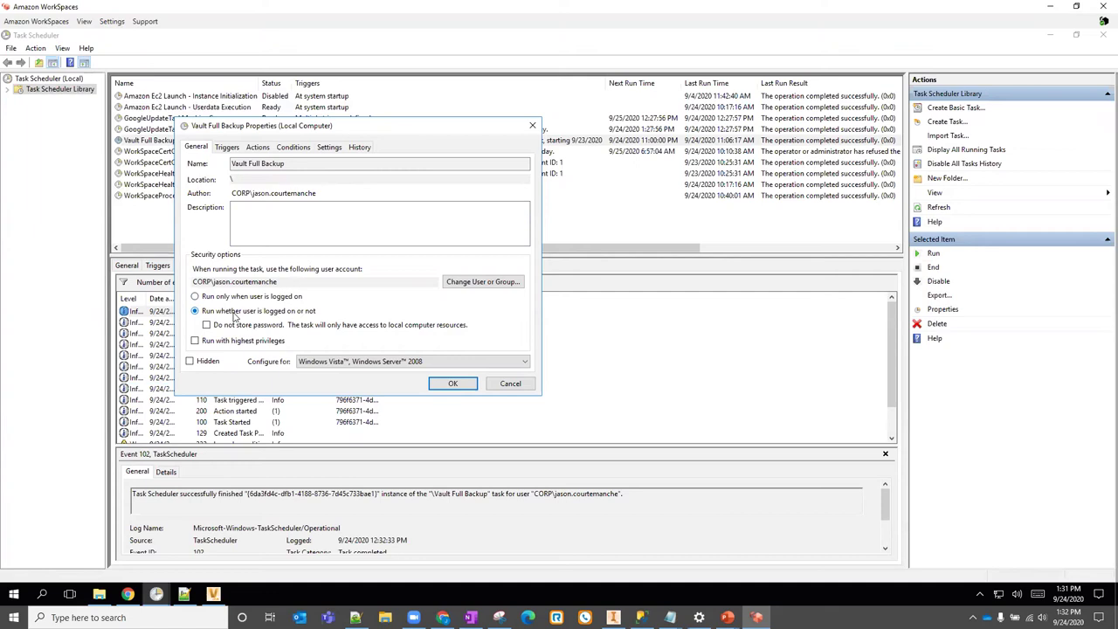
# Set the Vault Full Backup task to run only when the user is logged on, and check the Data Management Server Console overview
pyautogui.click(229, 297)
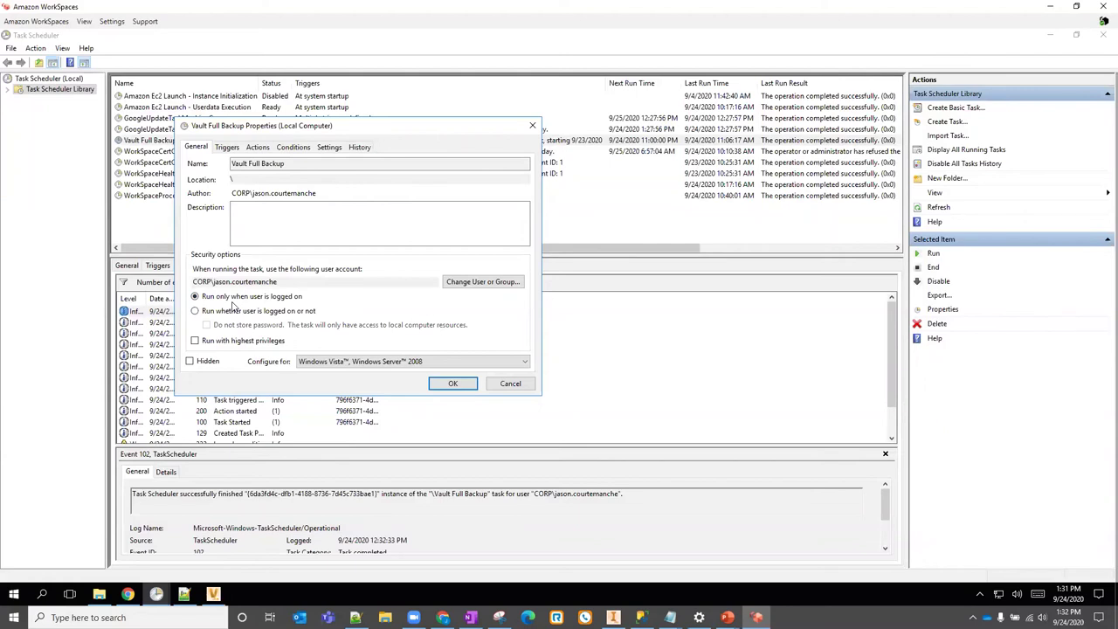
pyautogui.click(213, 593)
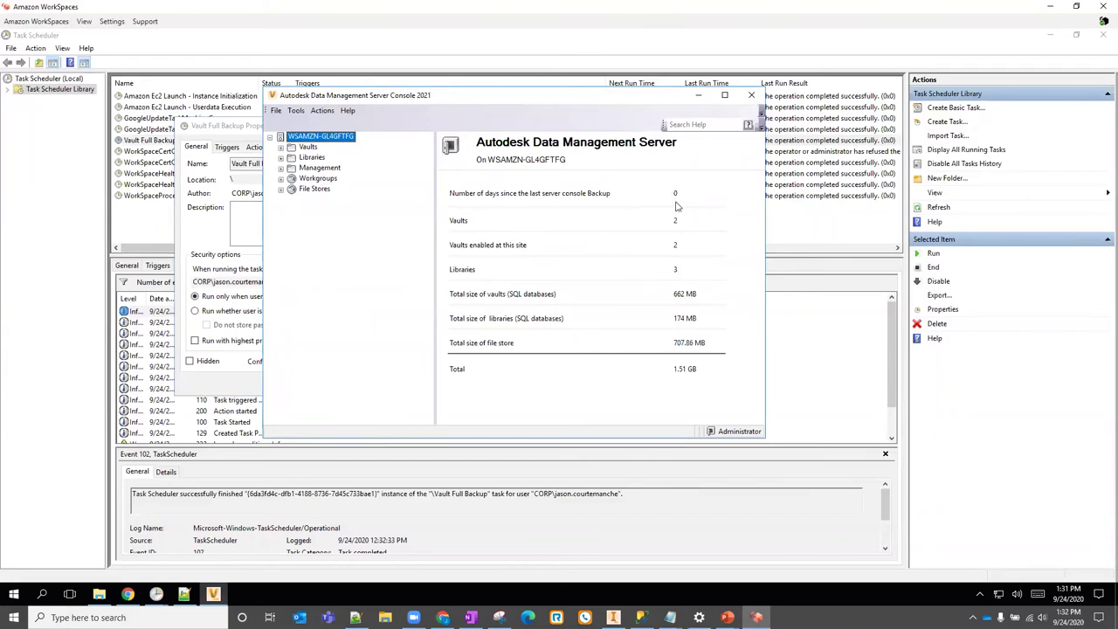
pyautogui.click(698, 96)
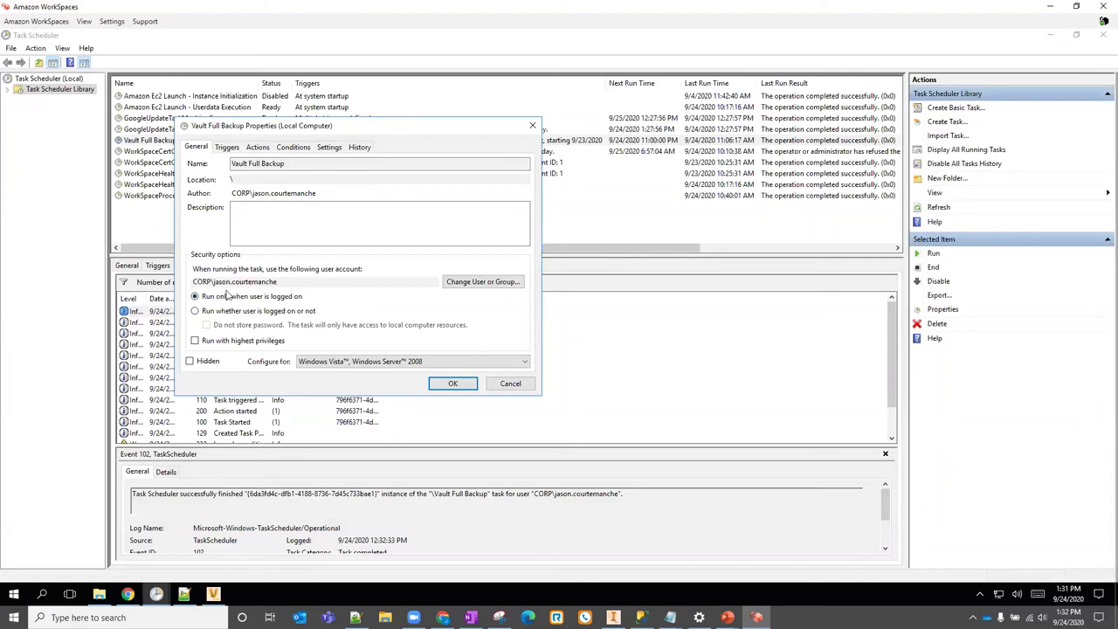
# Review the Vault Full Backup task's triggers, program action, conditions, settings and history, and save the task properties
pyautogui.click(227, 148)
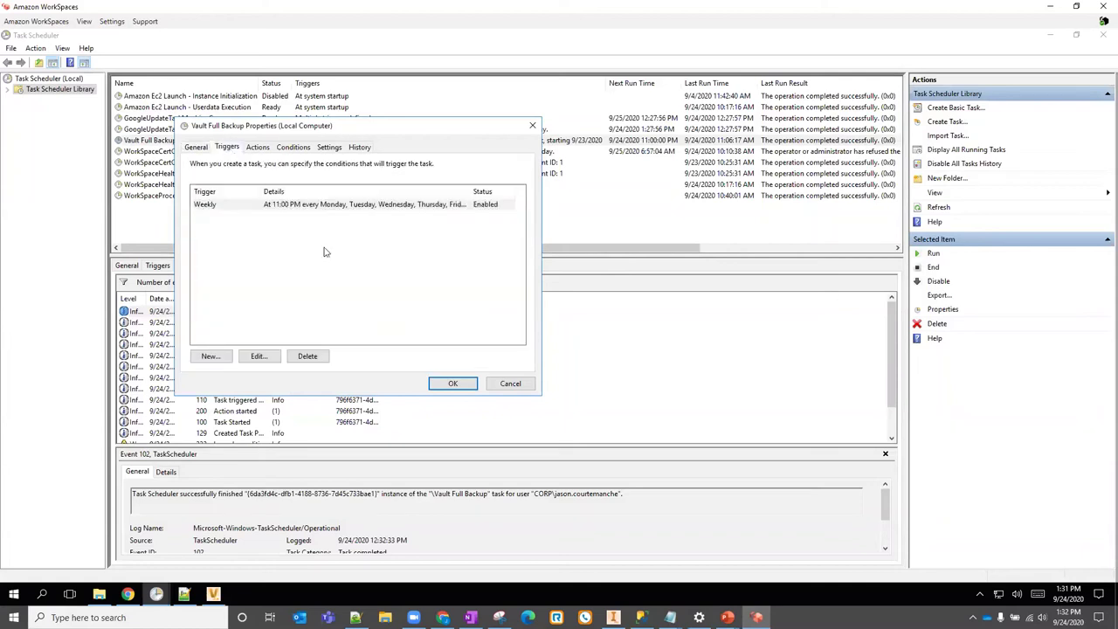
pyautogui.click(282, 206)
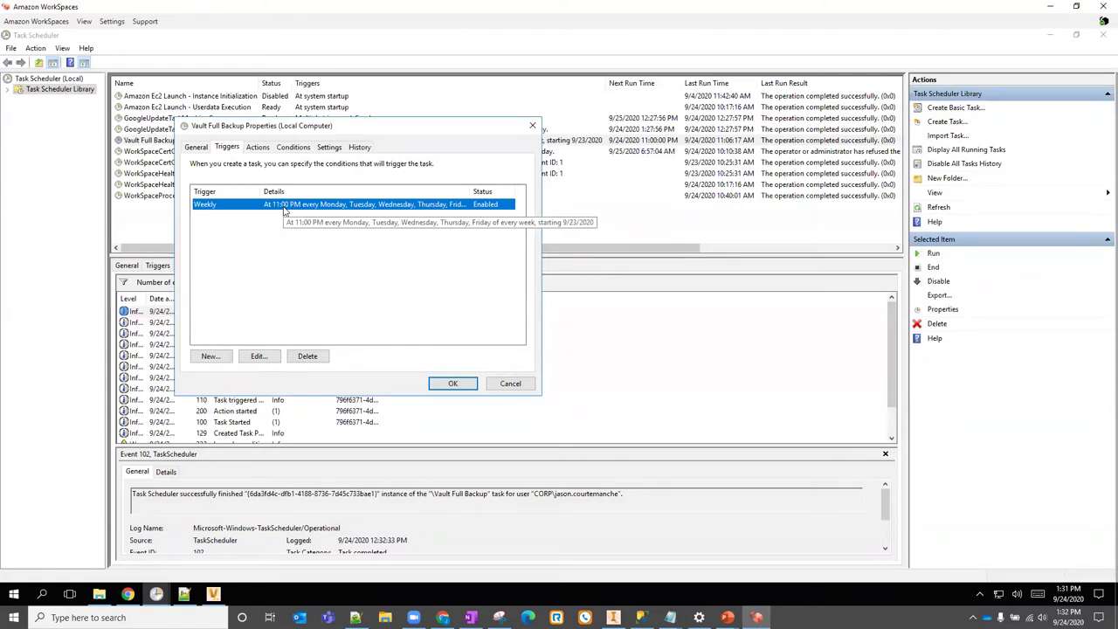
pyautogui.click(253, 150)
pyautogui.click(299, 206)
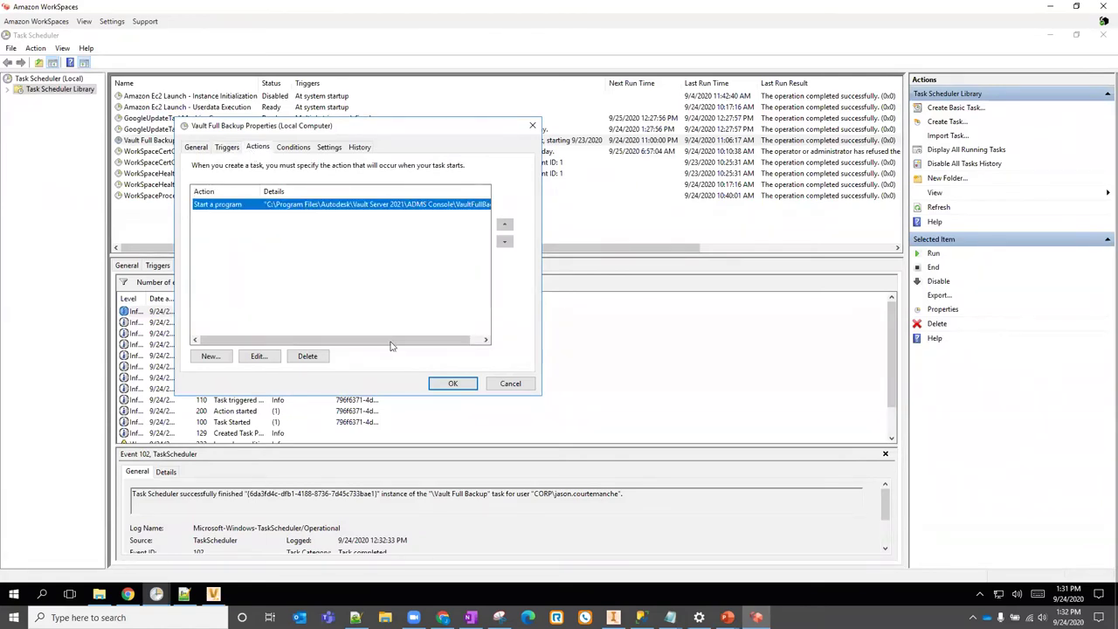
pyautogui.moveTo(444, 344); pyautogui.dragTo(457, 324)
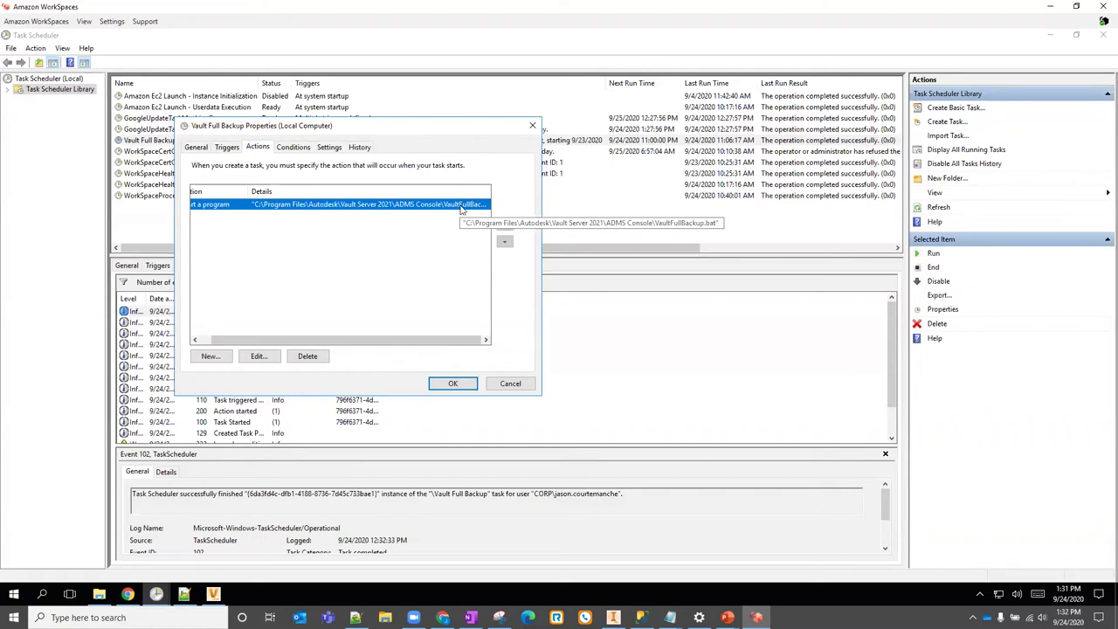
pyautogui.click(293, 148)
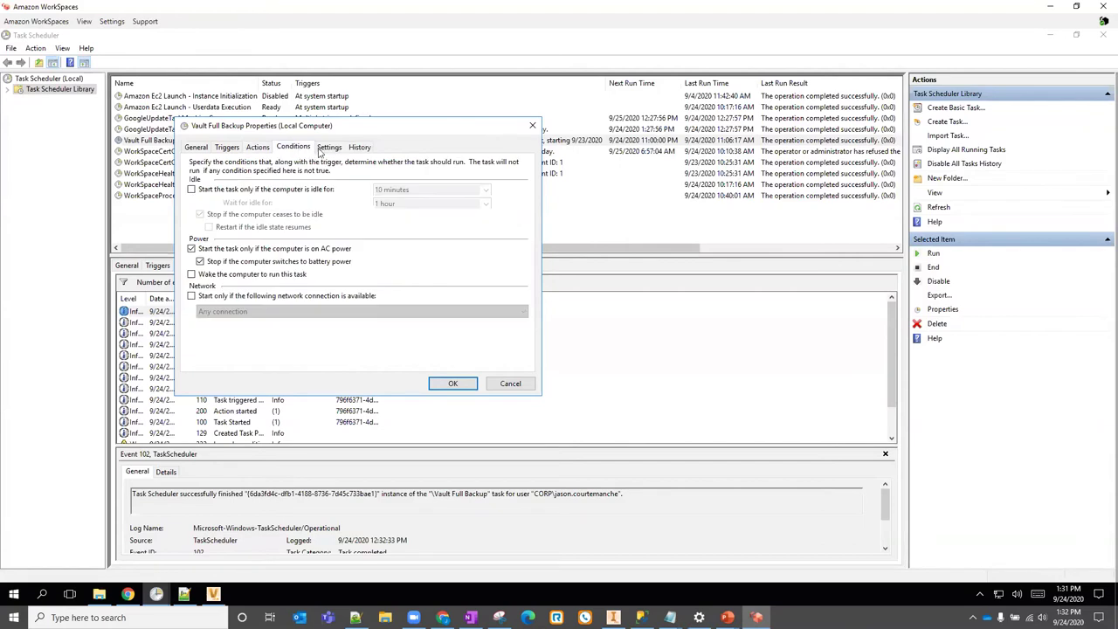
pyautogui.click(325, 149)
pyautogui.click(358, 149)
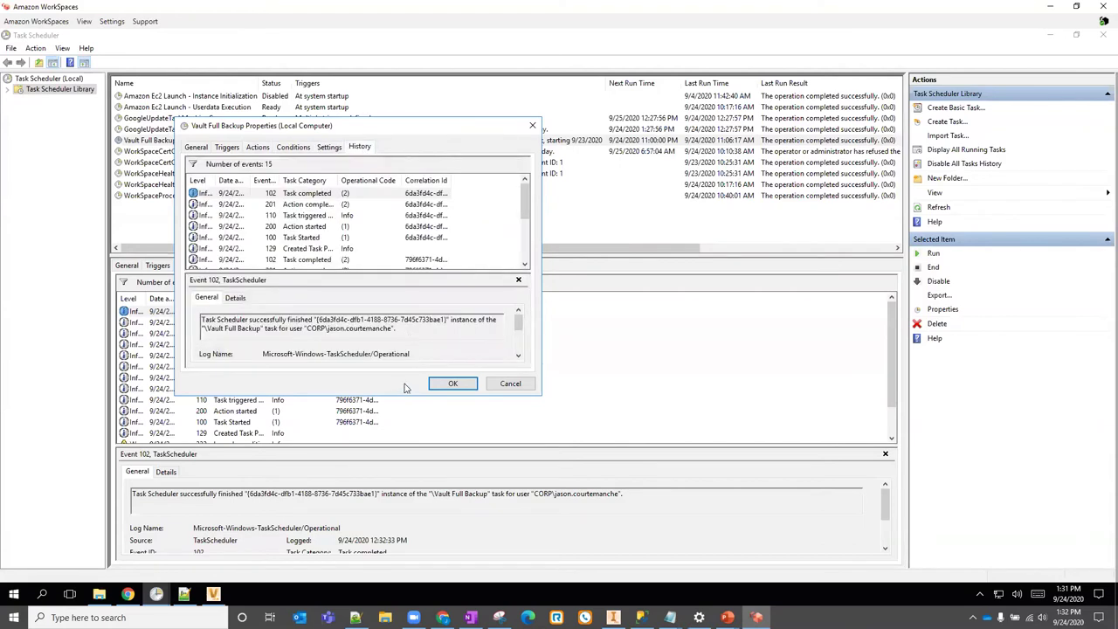
pyautogui.click(194, 148)
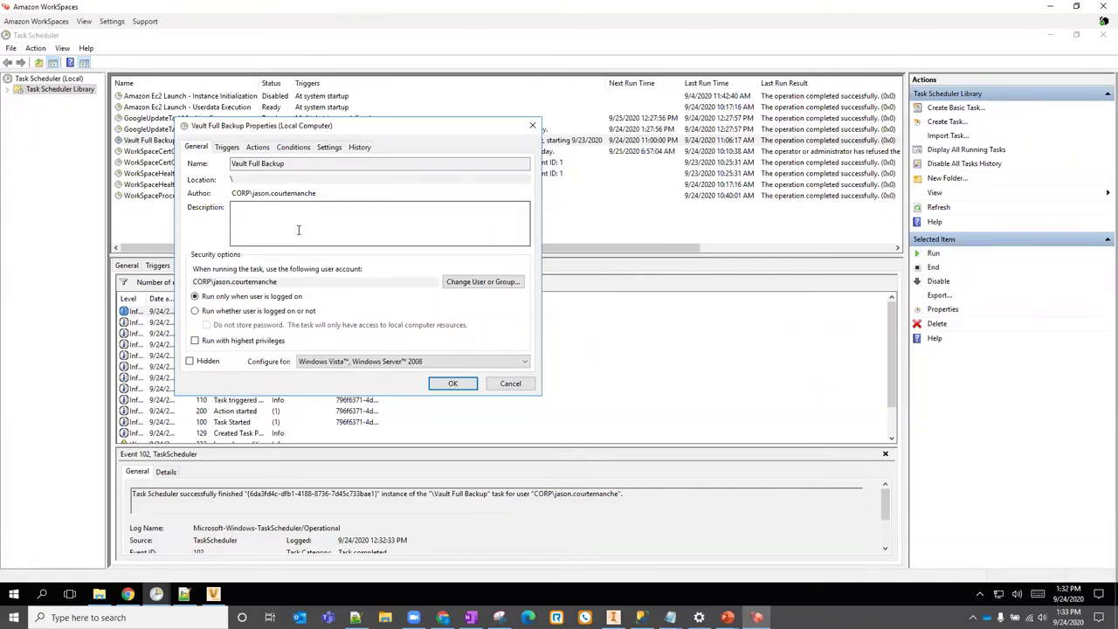
pyautogui.click(469, 388)
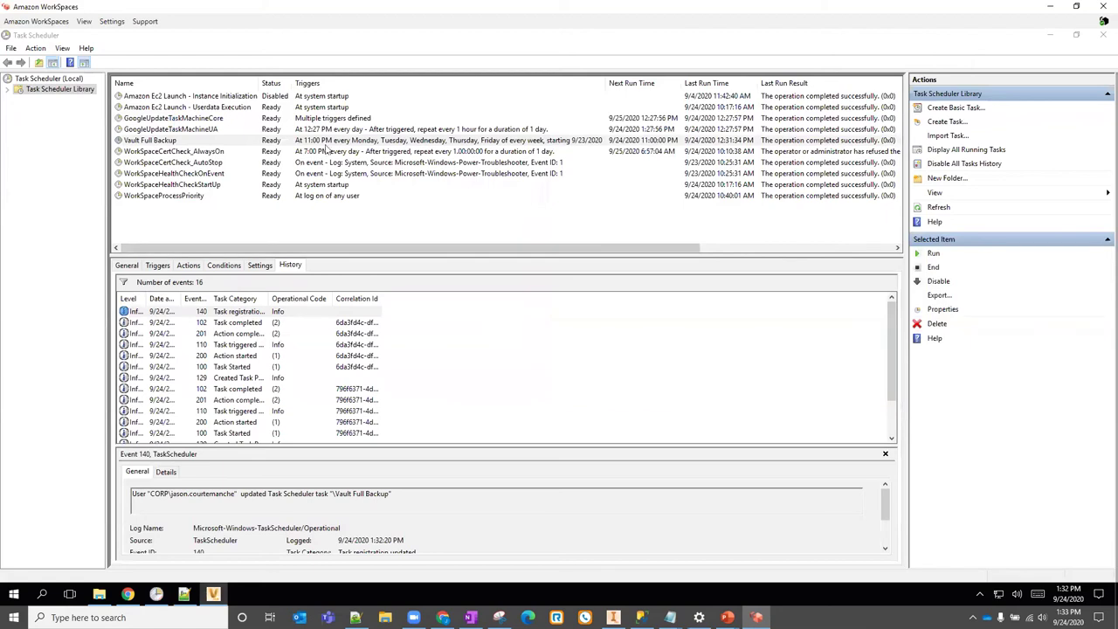
# Check the commands available for the Vault Full Backup task and inspect its latest Task completed event in the history
pyautogui.rightClick(197, 145)
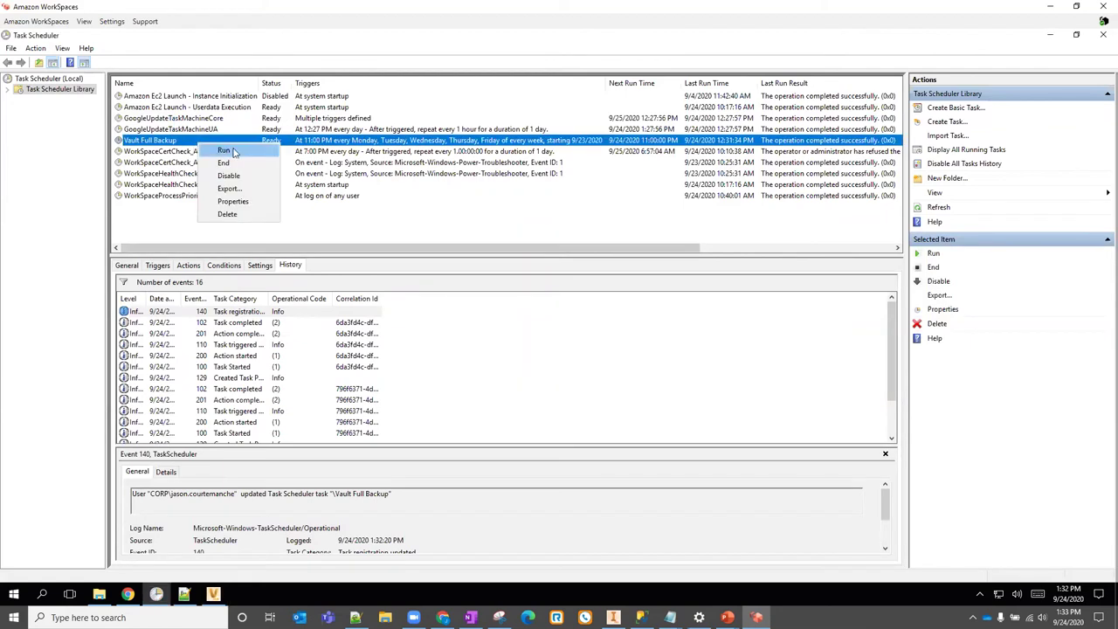
pyautogui.click(333, 139)
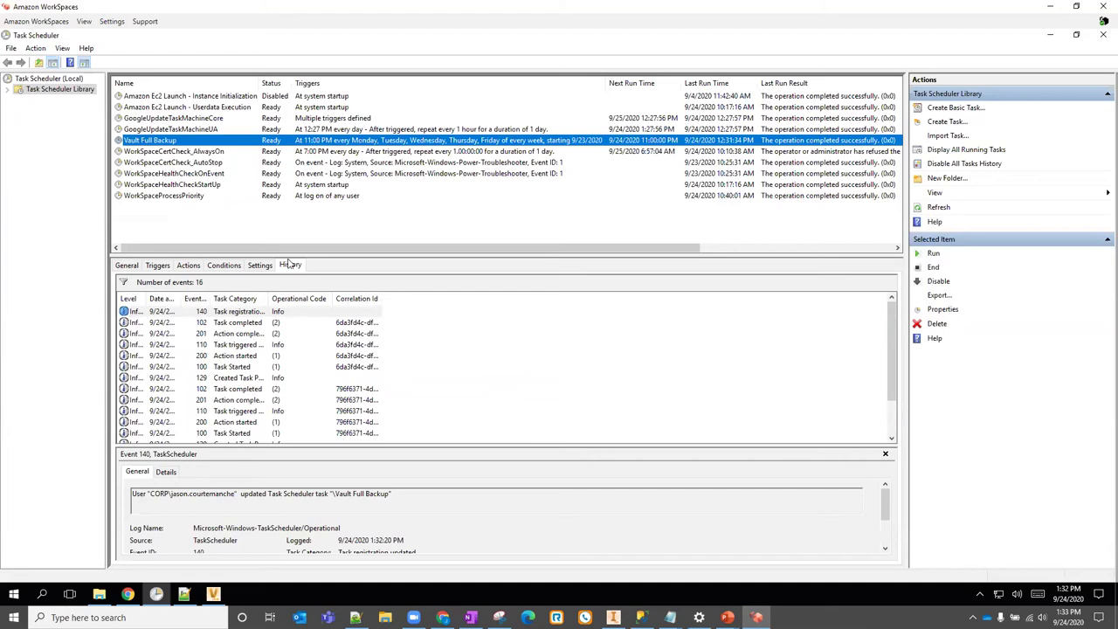
pyautogui.click(233, 325)
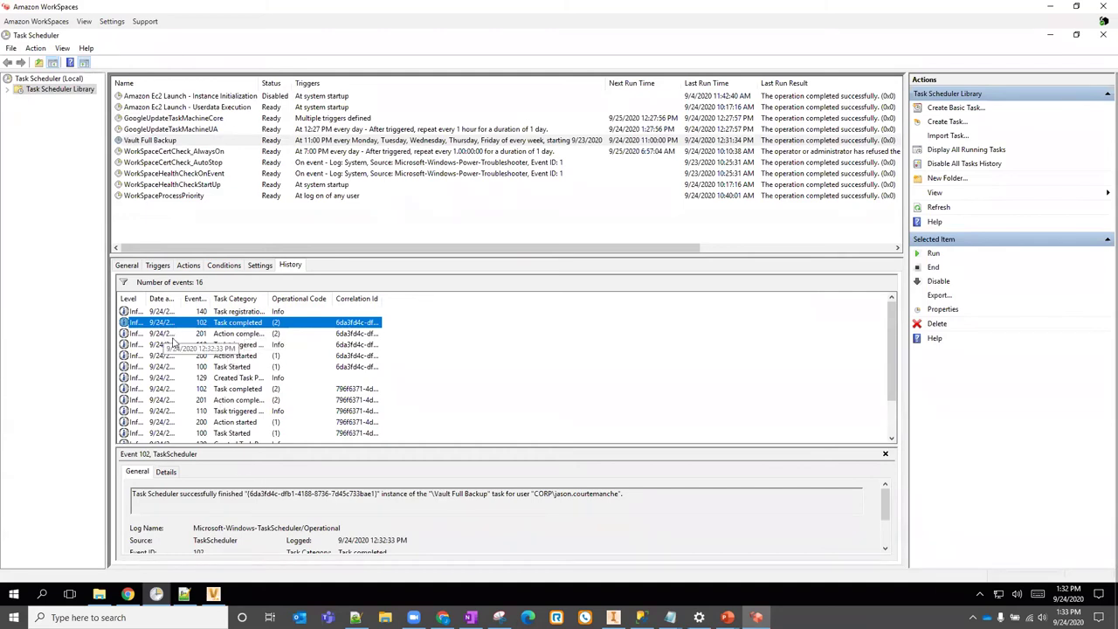
# Switch to File Explorer, open VaultBackupLog.txt from D:\VaultBackup, and examine the logged backup operations and their completion lines
pyautogui.click(1050, 35)
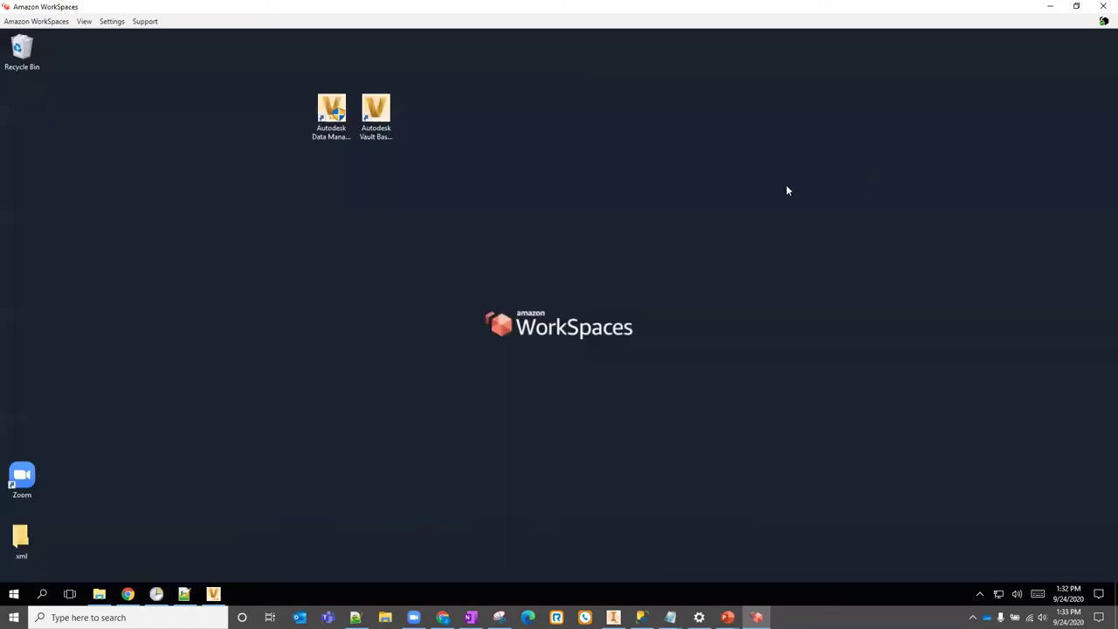
pyautogui.click(99, 594)
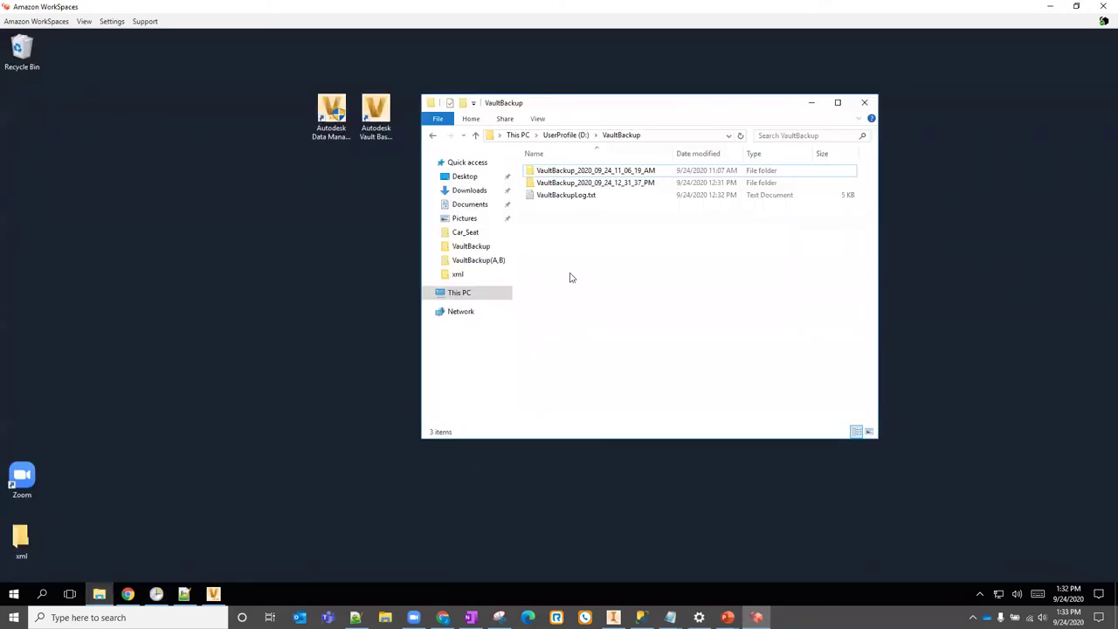
pyautogui.doubleClick(563, 195)
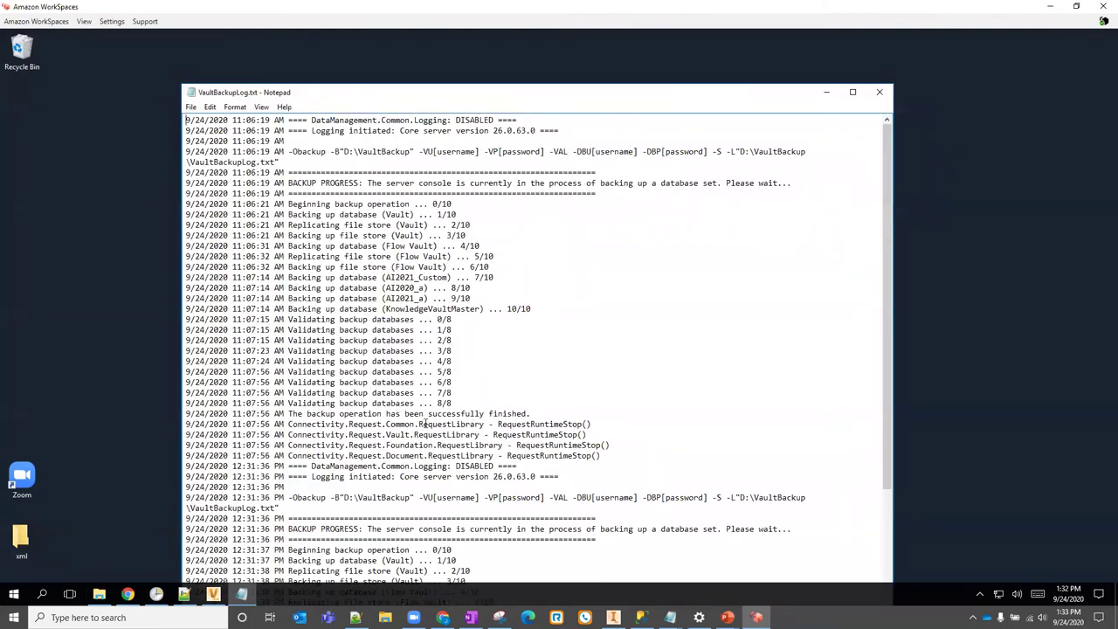
pyautogui.scroll(-6, 424, 421)
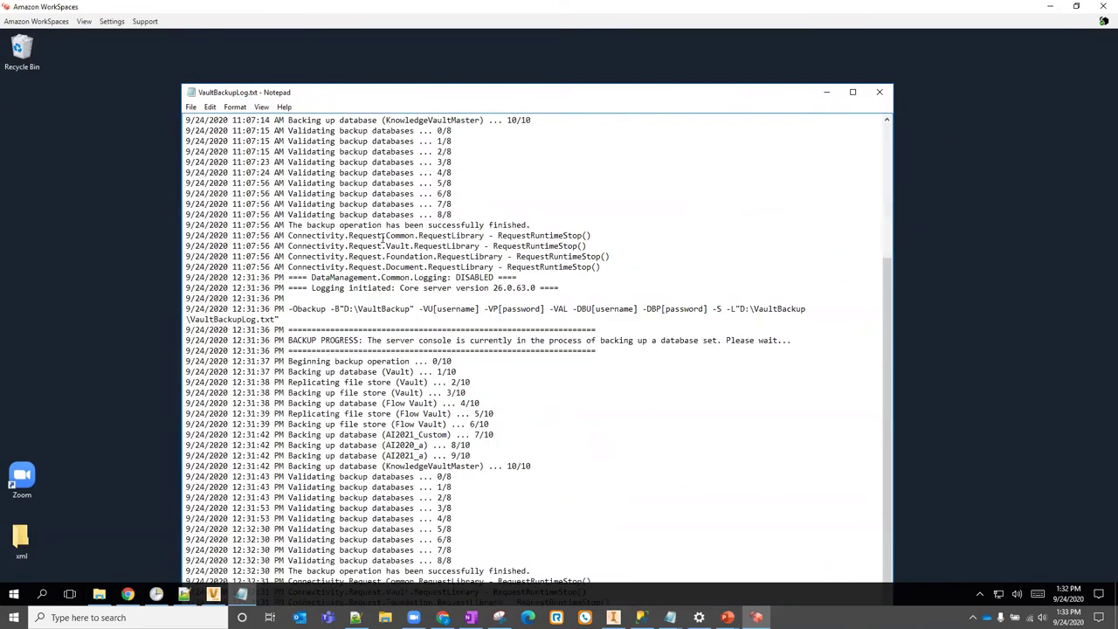
pyautogui.moveTo(289, 225); pyautogui.dragTo(530, 225)
pyautogui.scroll(5, 590, 322)
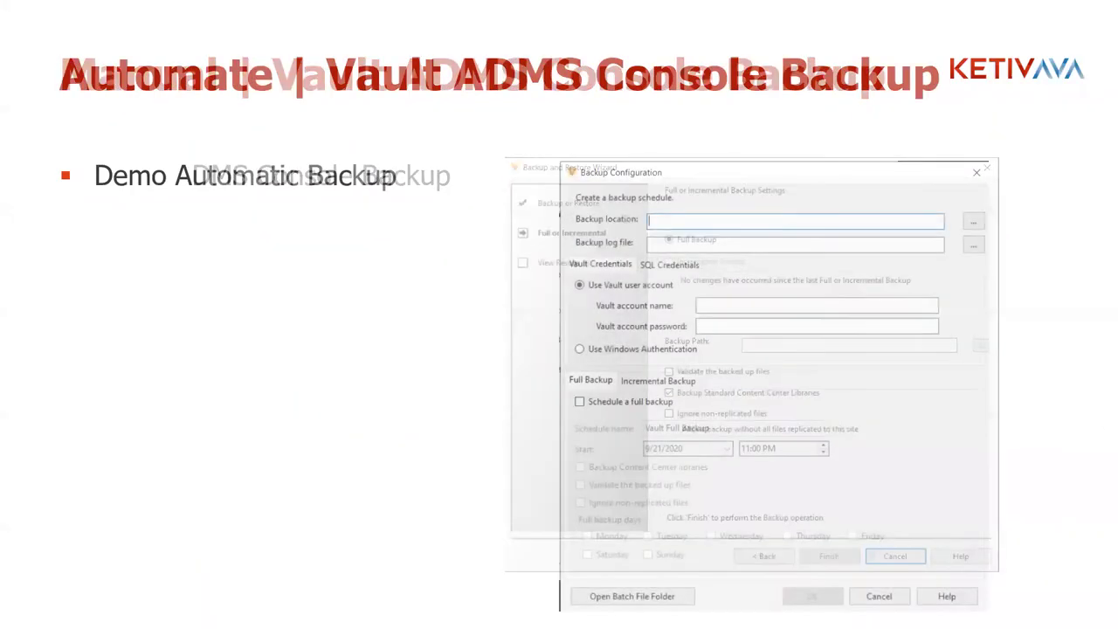
pyautogui.press('Right')
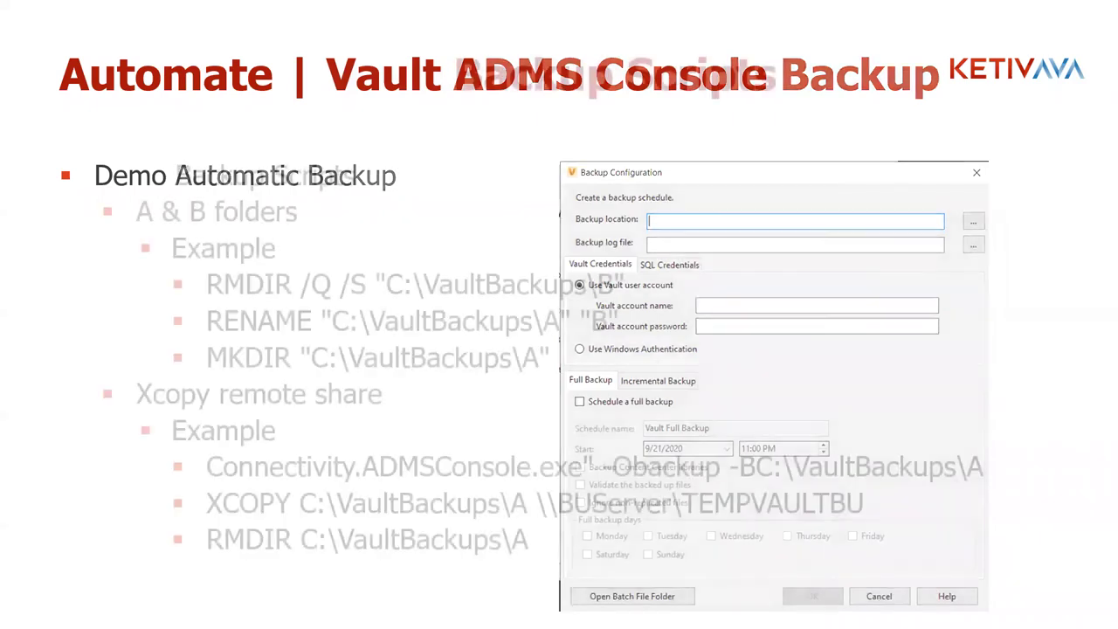
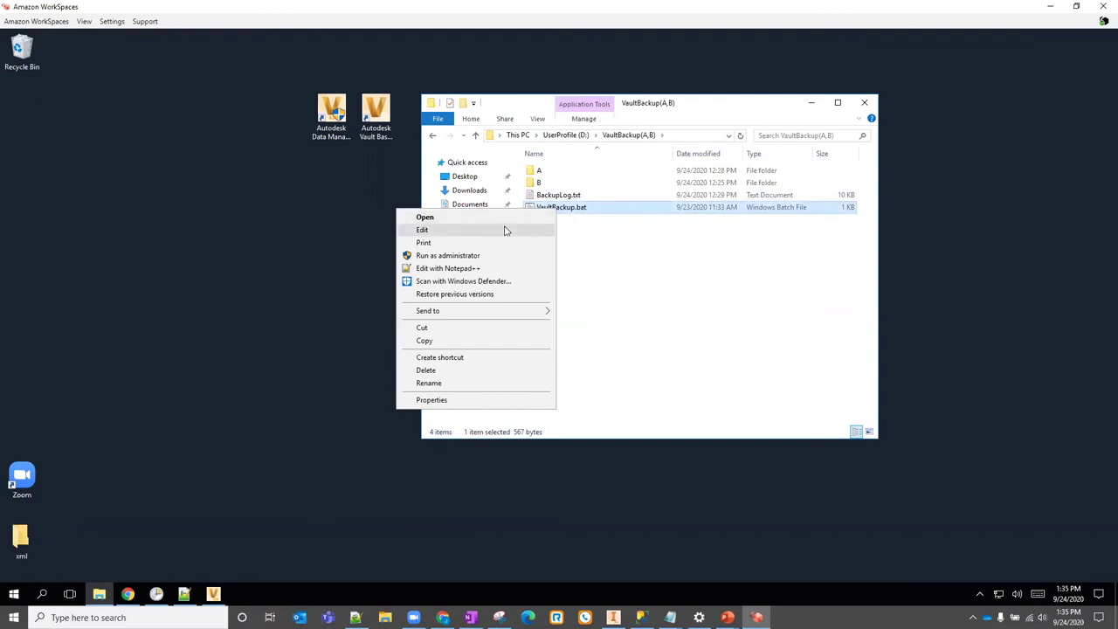
# Open VaultBackup.bat for editing in Notepad and examine the taskkill command in its Kill ADMS Console section
pyautogui.moveTo(417, 96); pyautogui.dragTo(522, 78)
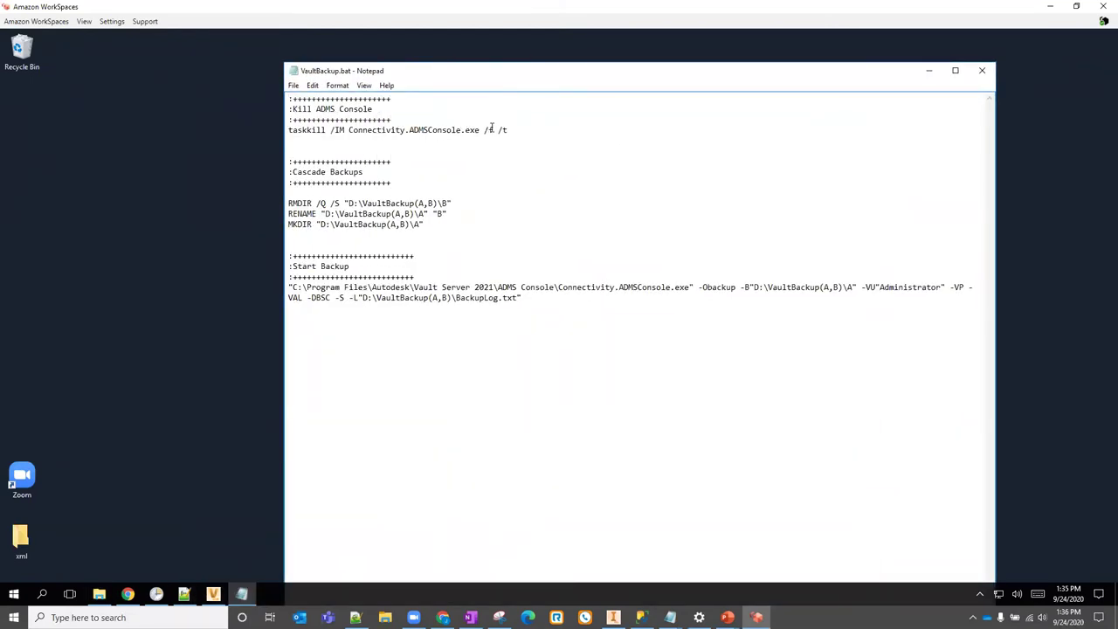
pyautogui.moveTo(508, 130); pyautogui.dragTo(288, 129)
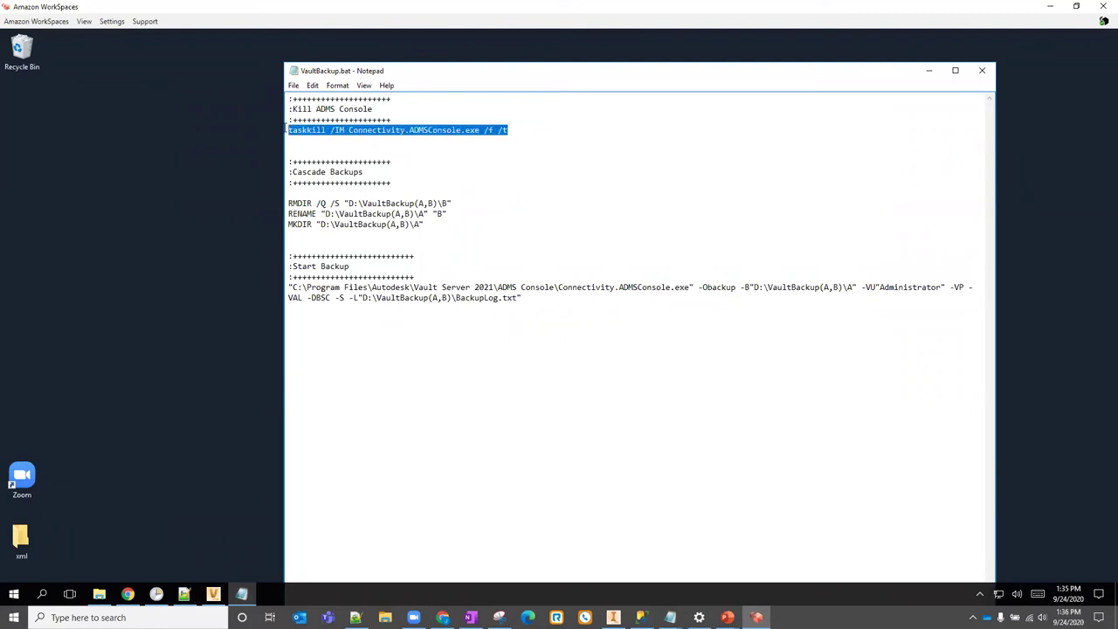
pyautogui.click(395, 152)
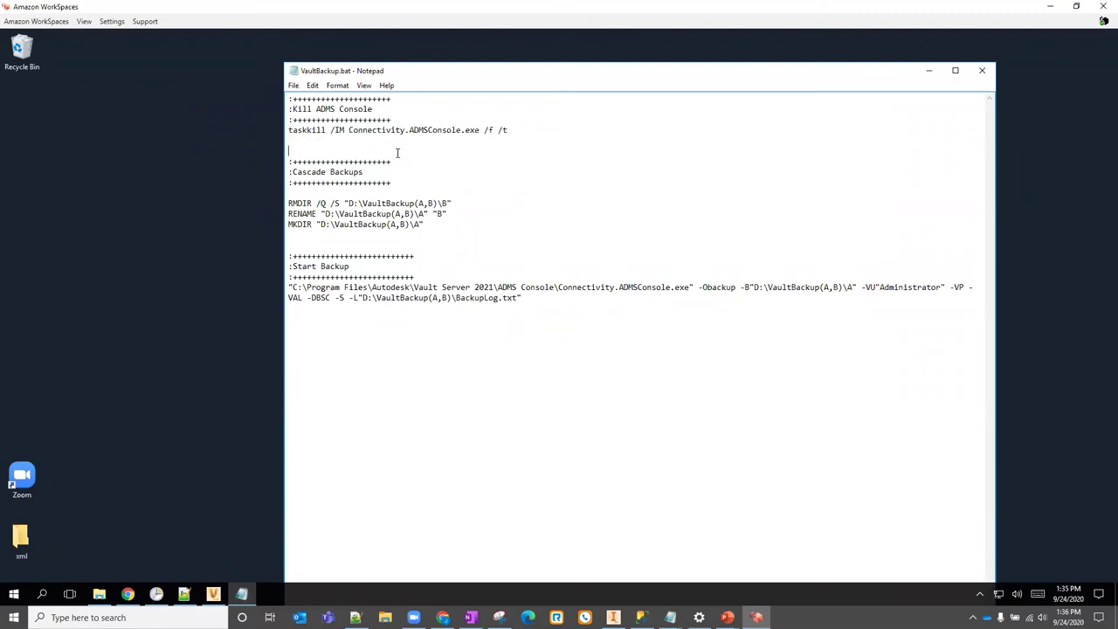
pyautogui.moveTo(482, 63); pyautogui.dragTo(487, 234)
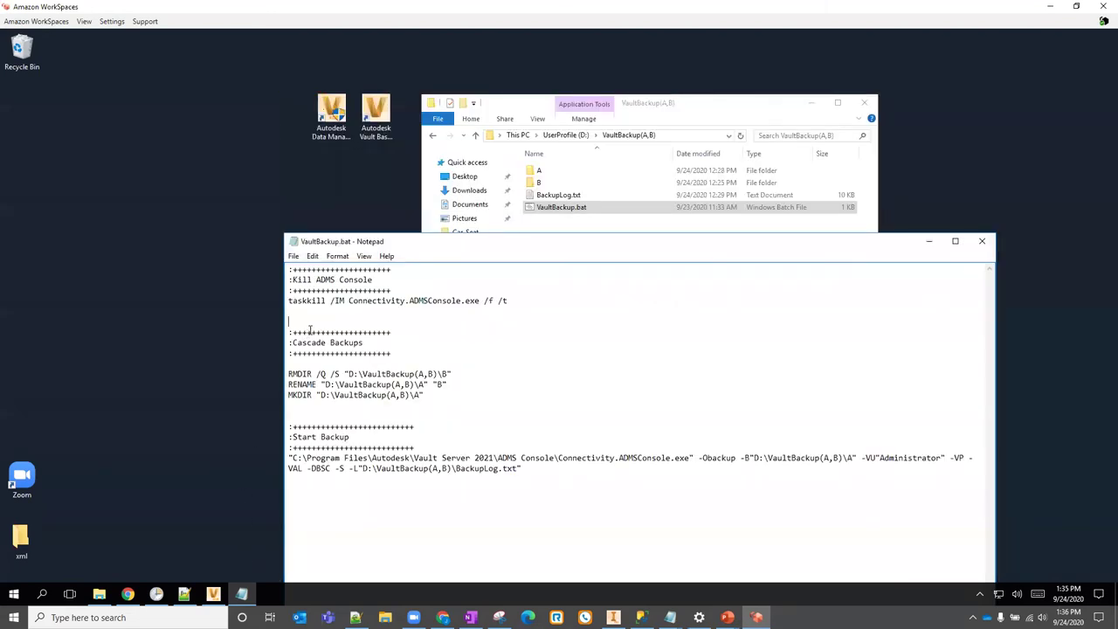
# Switch to the Data Management Server Console, place it clear of the batch script, and return to the script in Notepad
pyautogui.click(213, 594)
pyautogui.moveTo(441, 101); pyautogui.dragTo(304, 88)
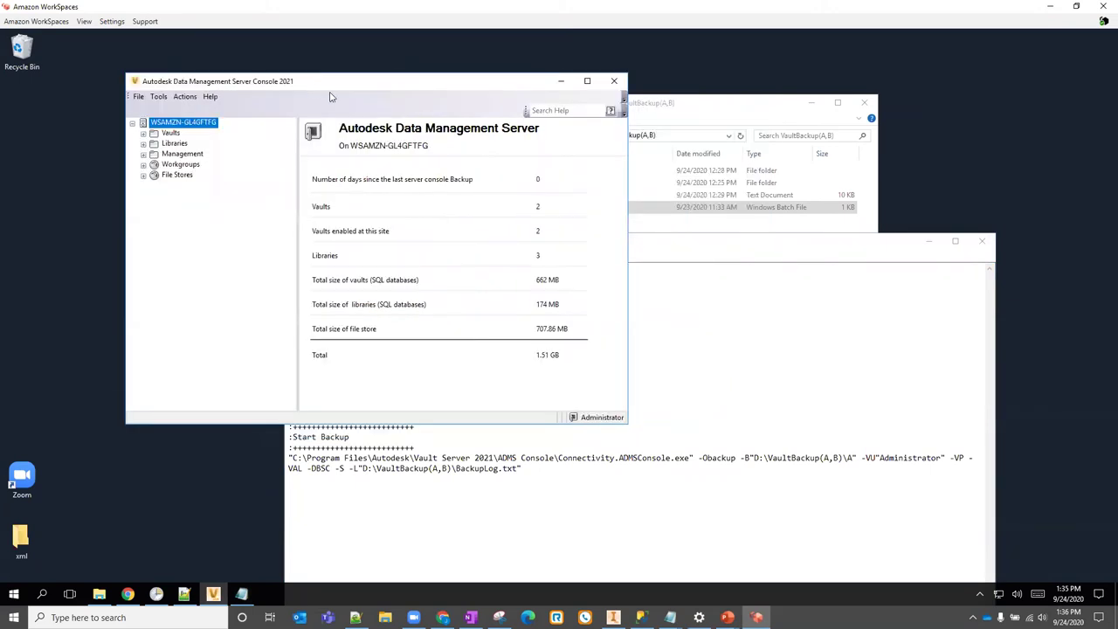
pyautogui.click(630, 310)
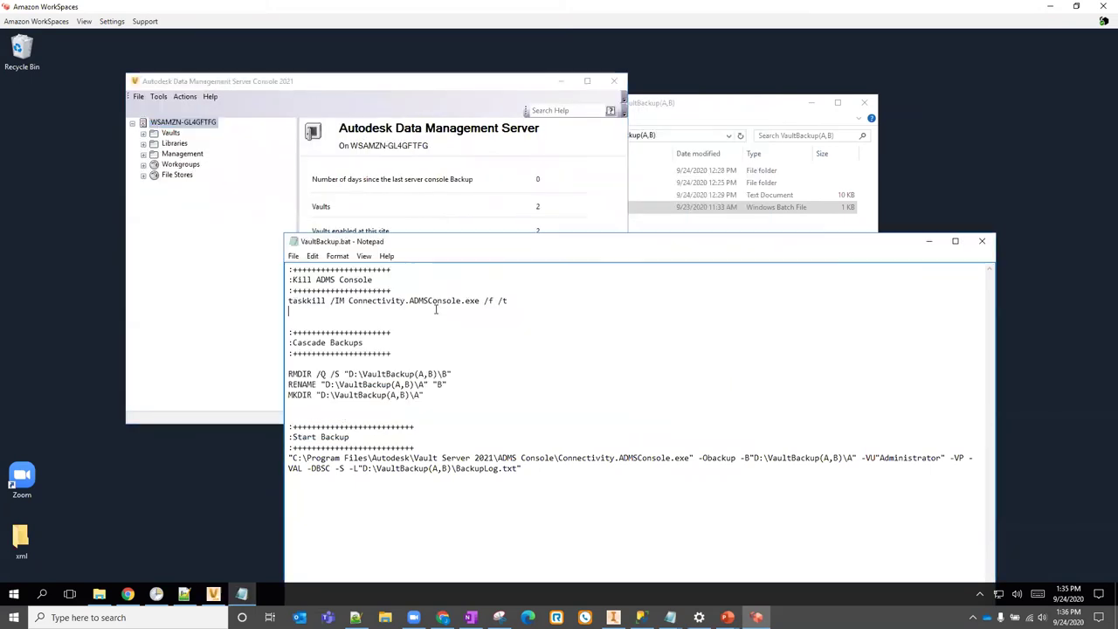
# Run VaultBackup.bat from the VaultBackup(A,B) folder, dismiss the console's message, and close the Data Management Server Console
pyautogui.click(689, 218)
pyautogui.doubleClick(577, 209)
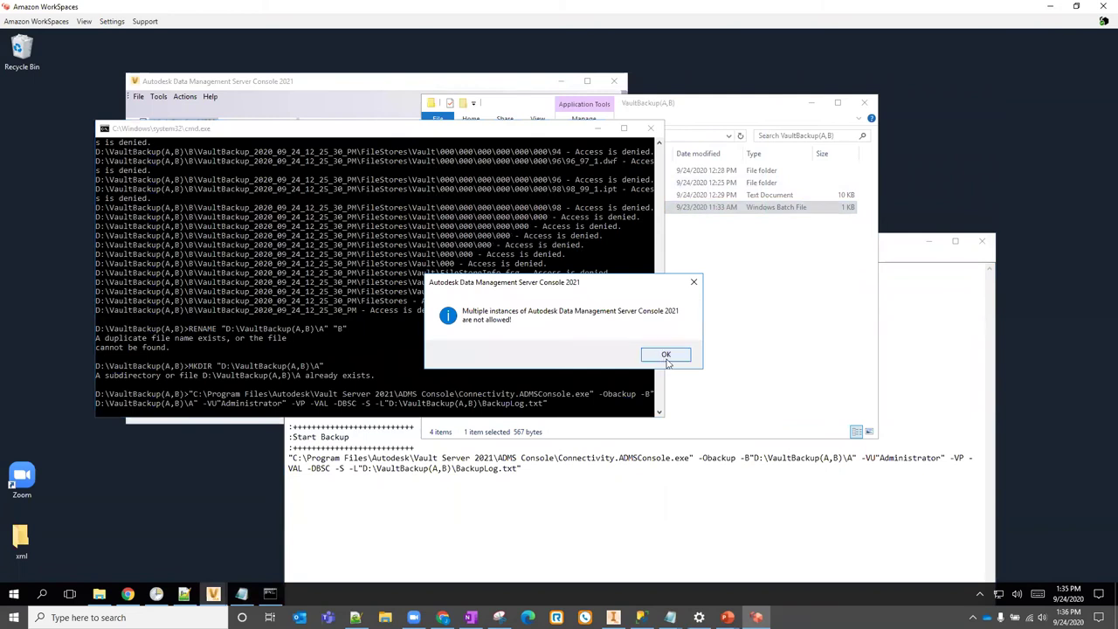
pyautogui.click(665, 356)
pyautogui.click(310, 182)
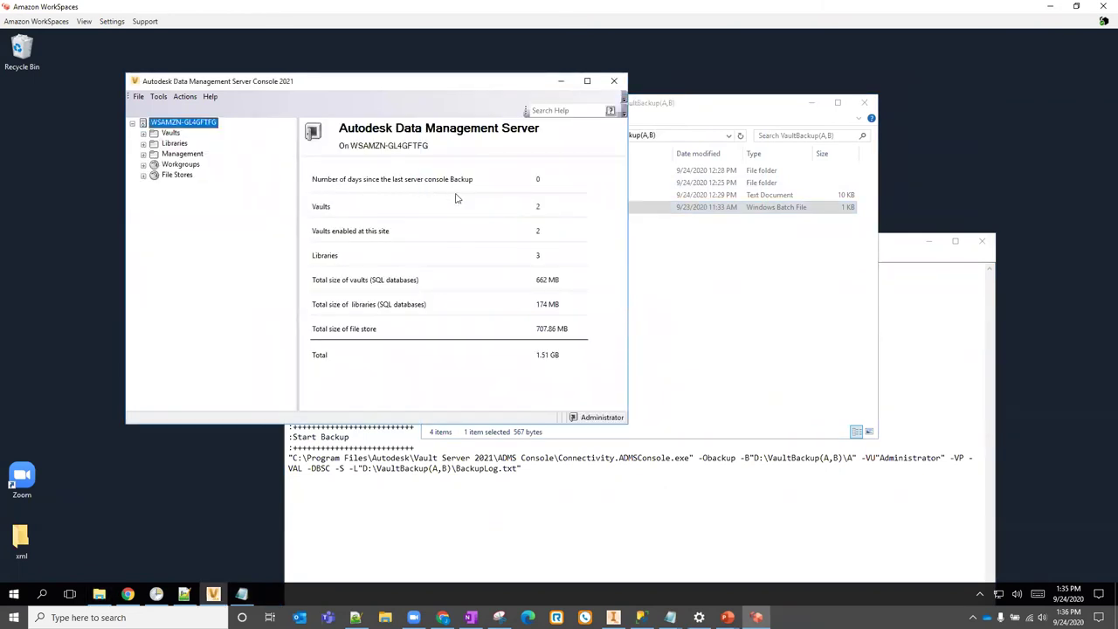
pyautogui.click(613, 81)
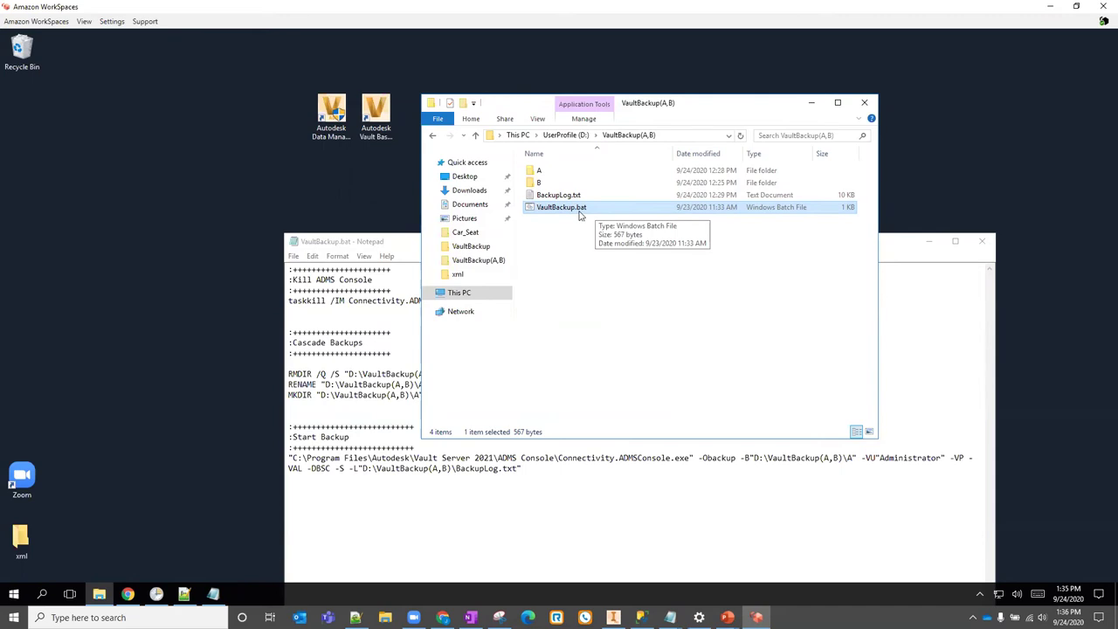
pyautogui.click(593, 312)
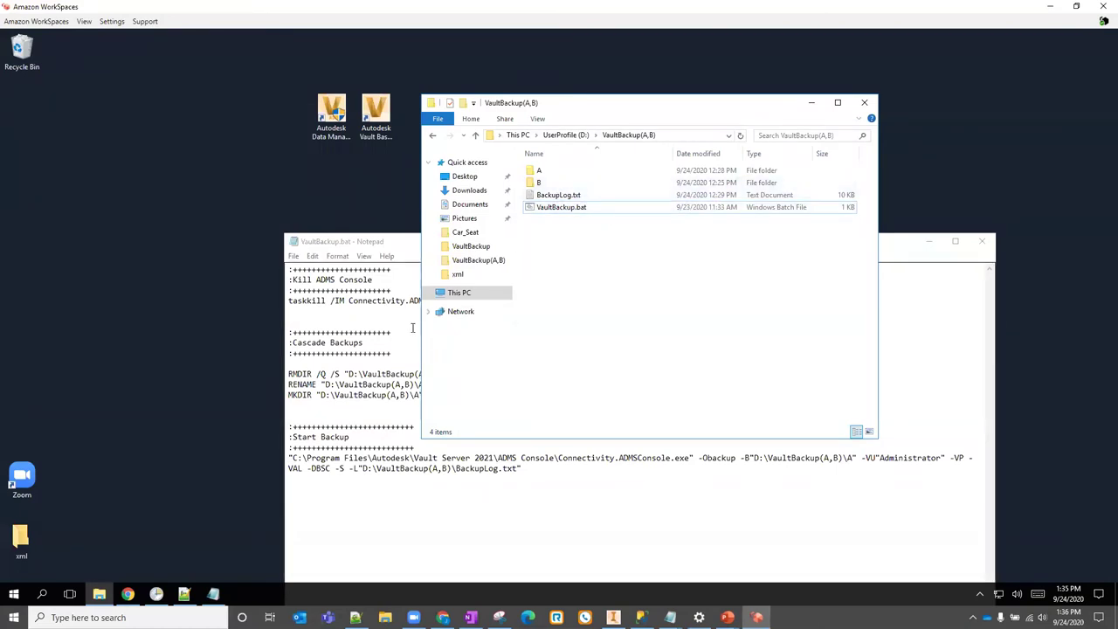
# Examine the taskkill command and the Vault Server 2021 program path in the Start Backup section of VaultBackup.bat
pyautogui.click(294, 312)
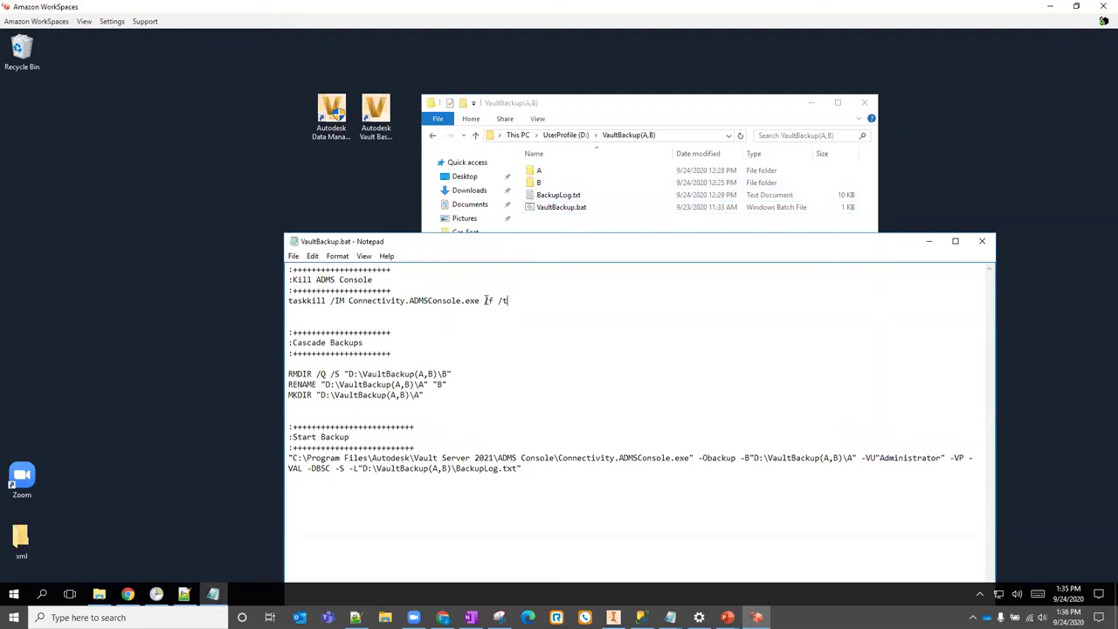
pyautogui.moveTo(519, 301); pyautogui.dragTo(289, 301)
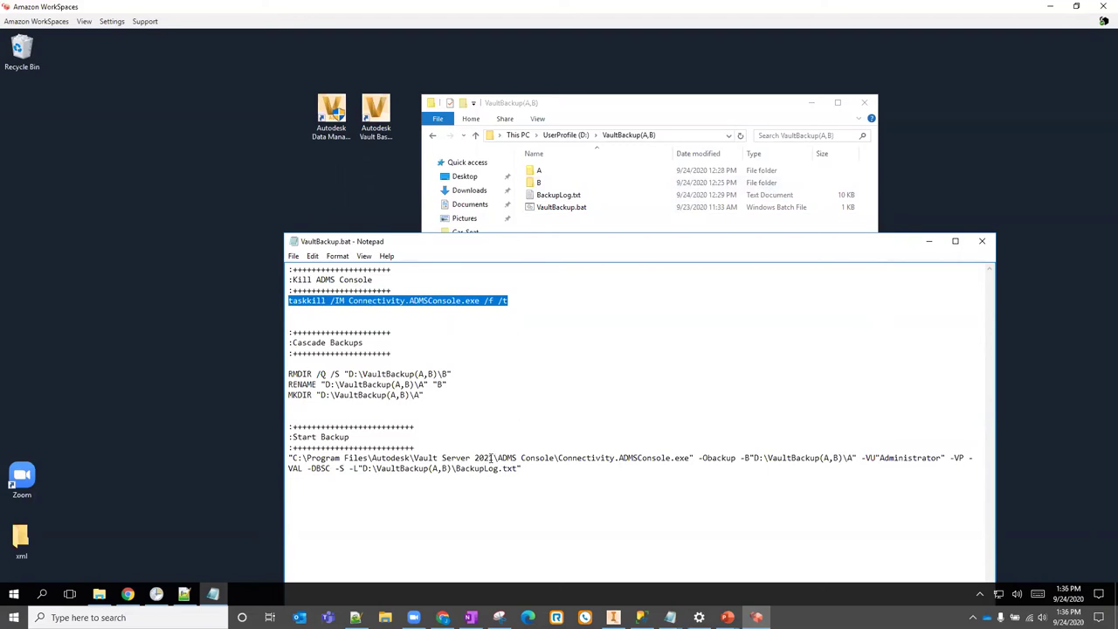
pyautogui.moveTo(491, 458); pyautogui.dragTo(294, 458)
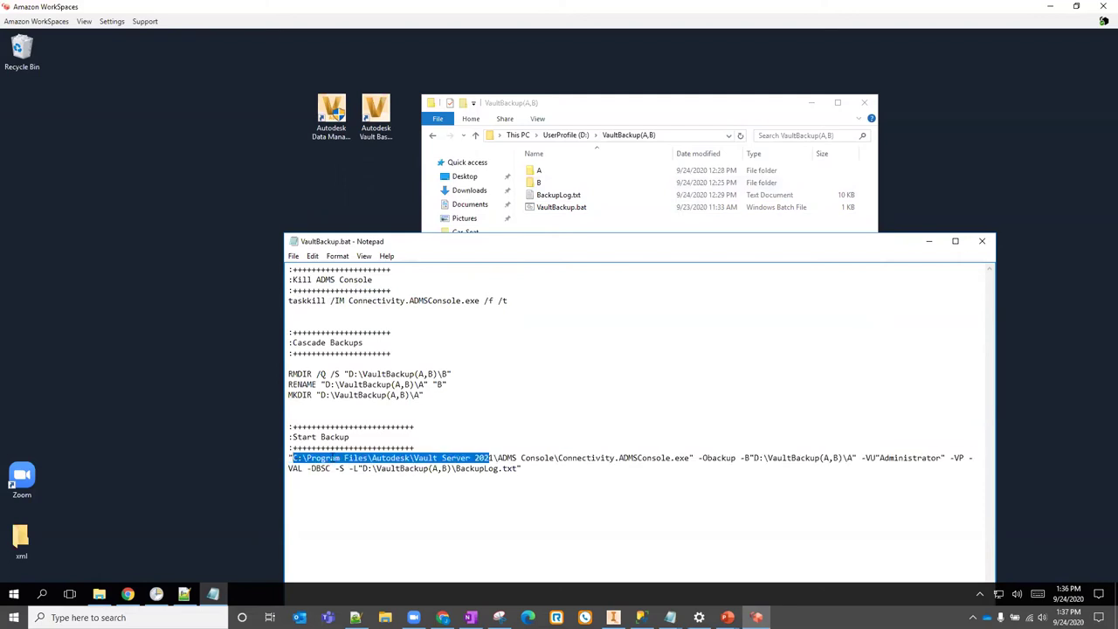
pyautogui.click(494, 457)
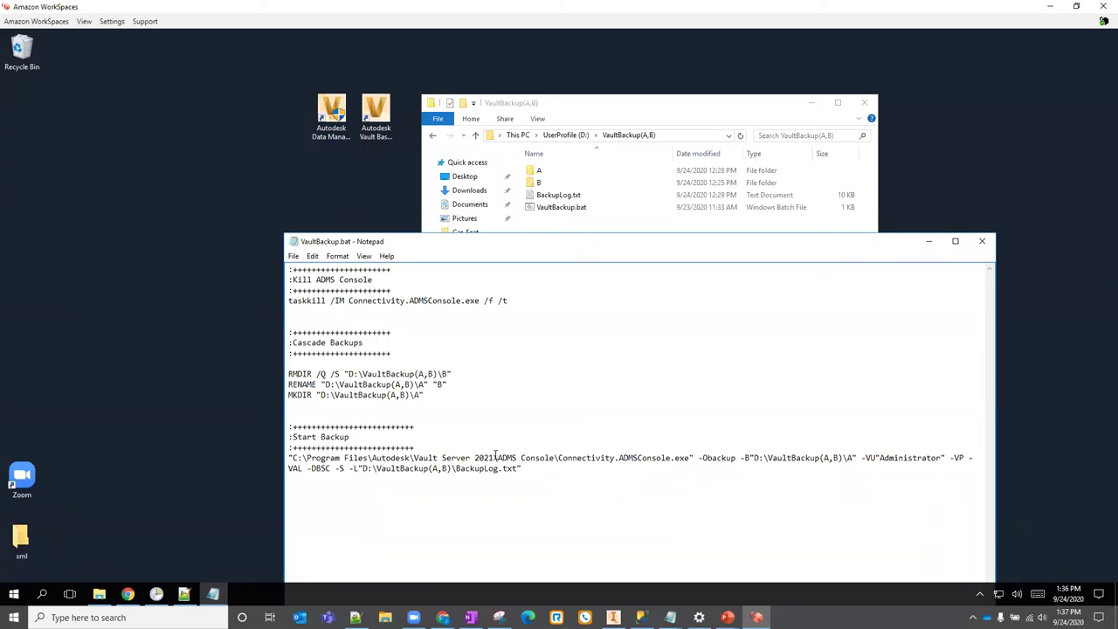
# Switch to Chrome and examine the Autodesk article on third-party backup software for Vault, including its Solution section and white paper reference
pyautogui.click(495, 458)
pyautogui.click(226, 463)
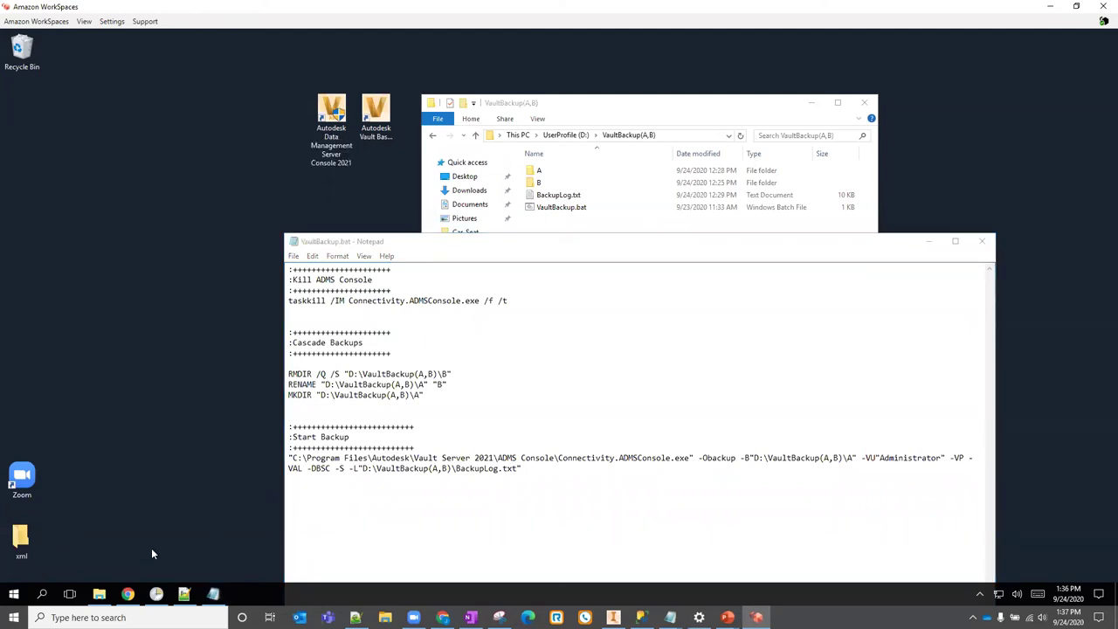
pyautogui.moveTo(127, 594)
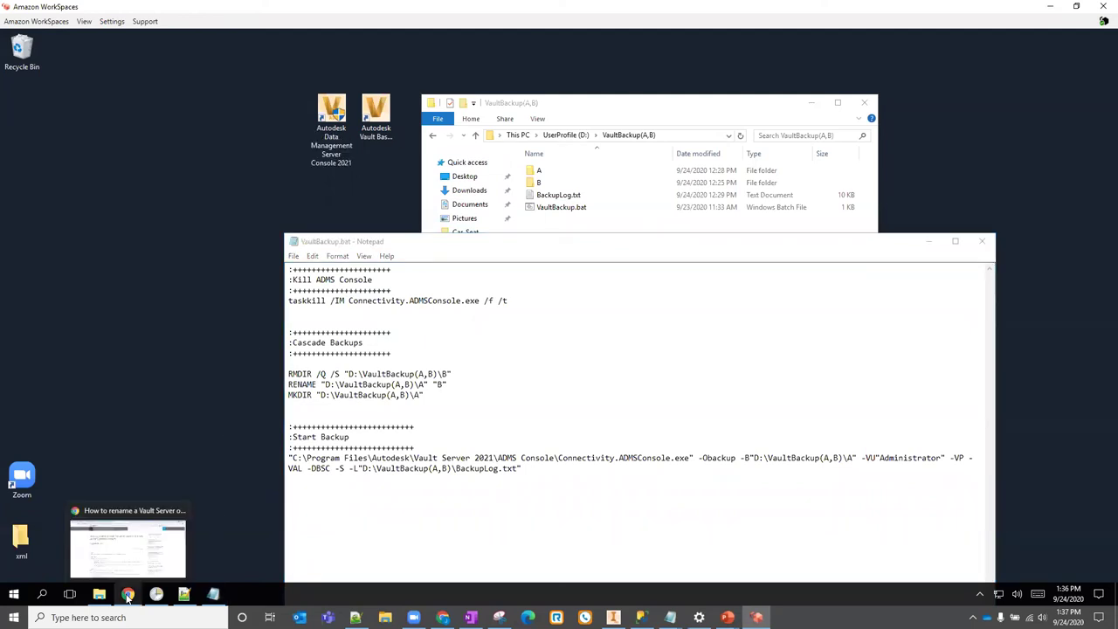
pyautogui.click(128, 535)
pyautogui.click(76, 39)
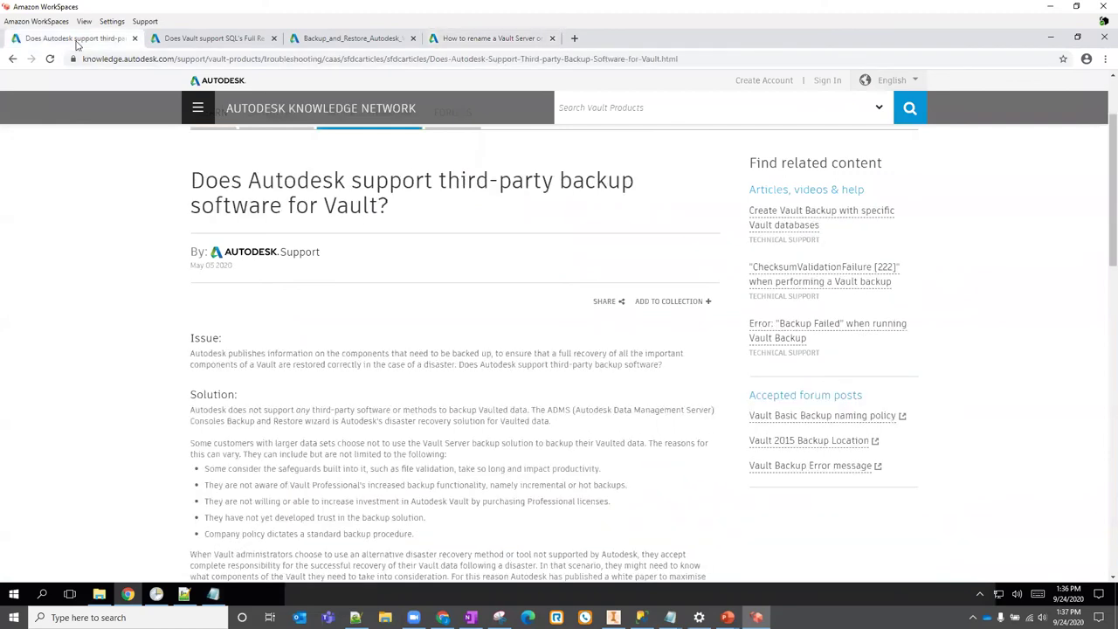
pyautogui.scroll(1, 156, 272)
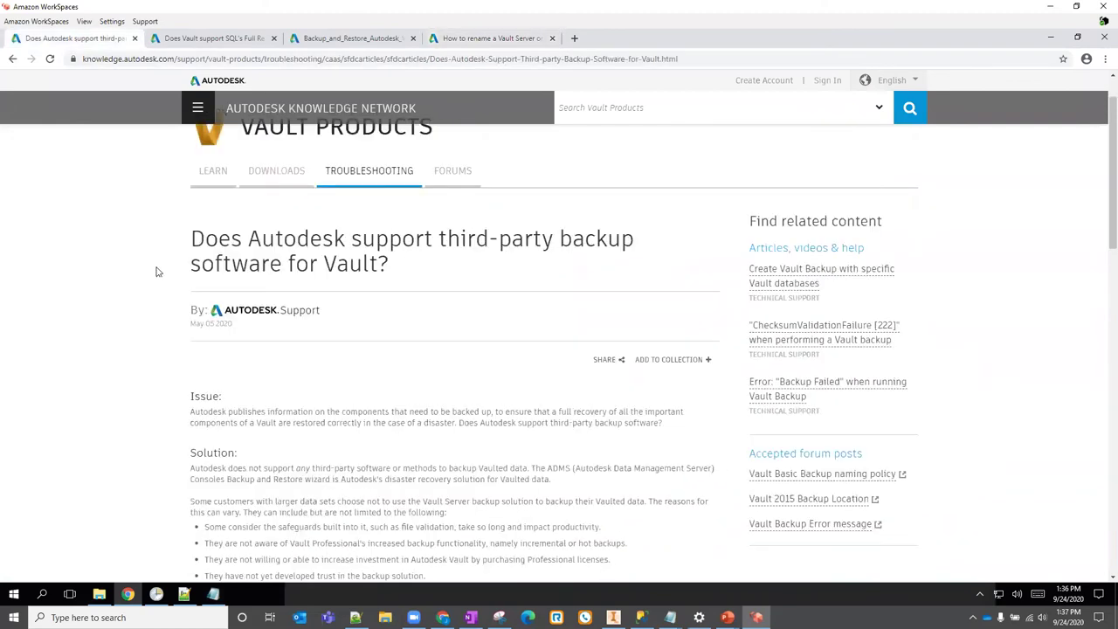
pyautogui.scroll(-1, 157, 275)
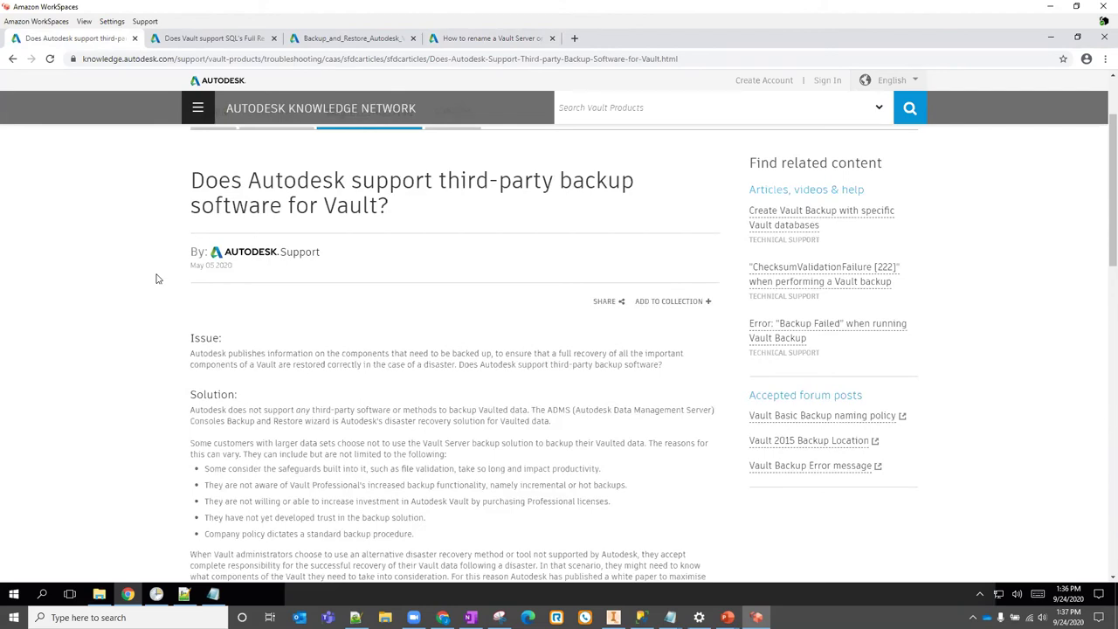
pyautogui.scroll(-2, 496, 352)
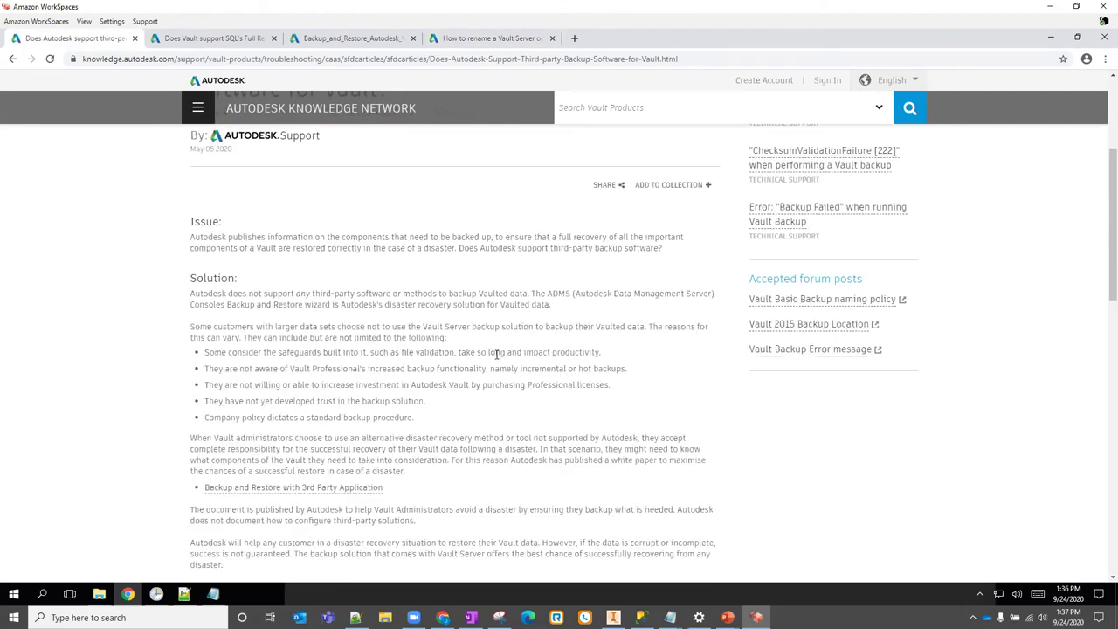
pyautogui.scroll(-2, 466, 354)
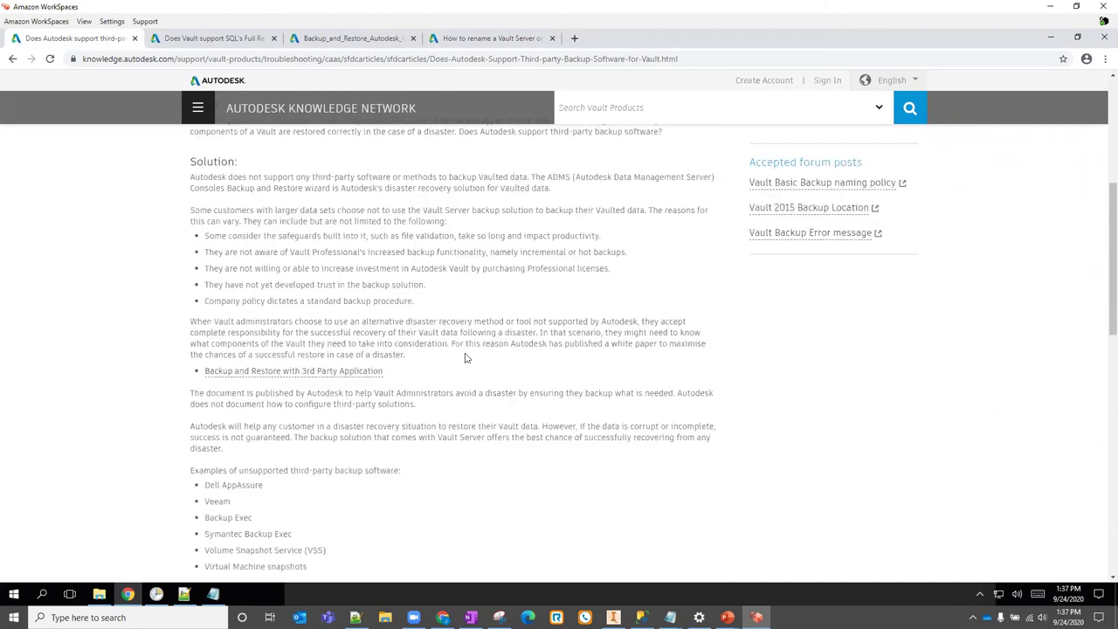
pyautogui.scroll(1, 466, 357)
# Place the Backup and Restore PDF ahead of the SQL Full Recovery article in the browser and return to its cover page
pyautogui.click(224, 40)
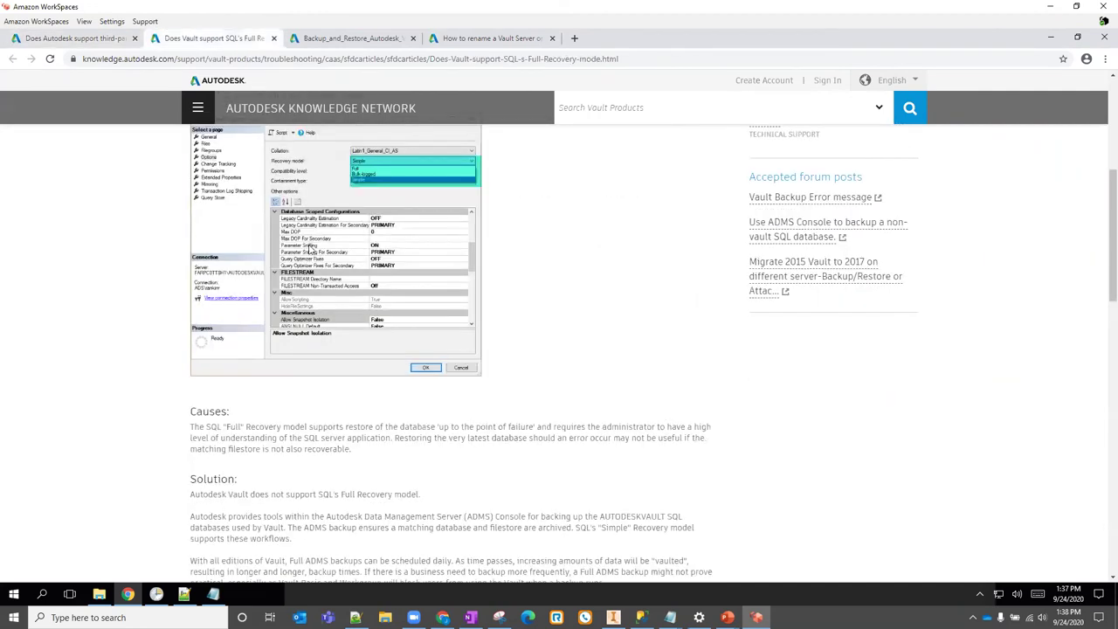
pyautogui.click(344, 41)
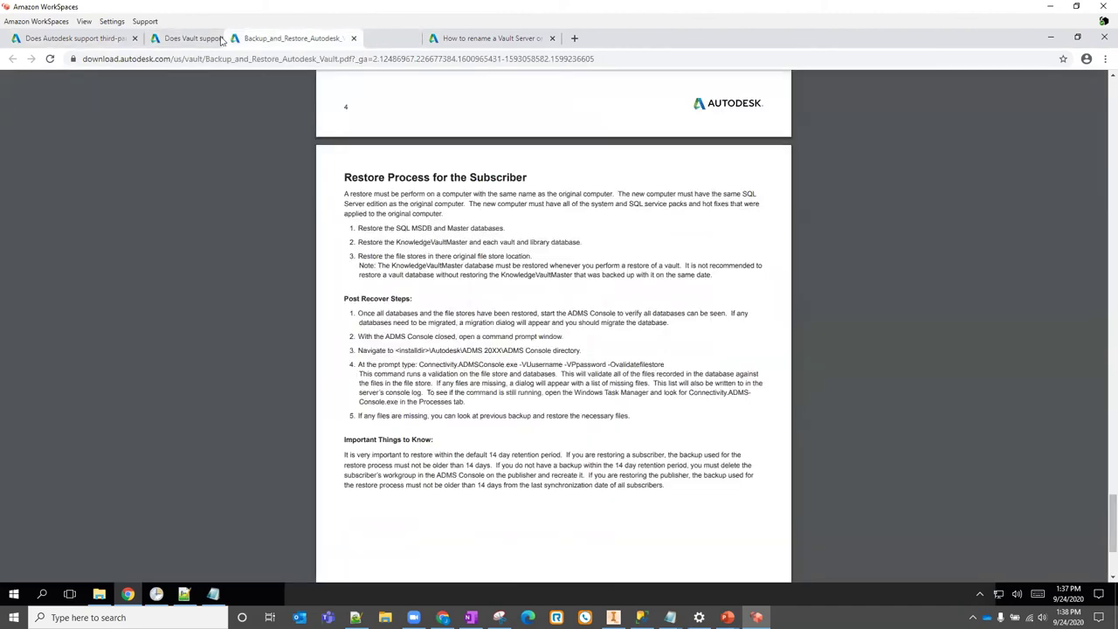
pyautogui.moveTo(222, 41); pyautogui.dragTo(200, 41)
pyautogui.scroll(8, 861, 320)
pyautogui.moveTo(1107, 426); pyautogui.dragTo(1107, 96)
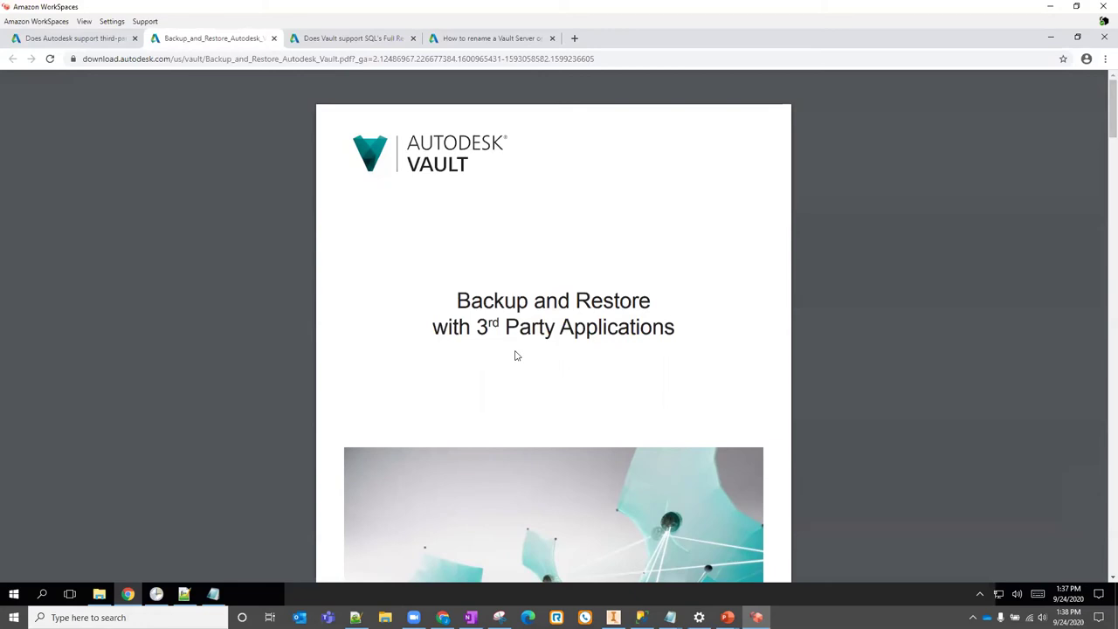
# Open the article on Vault support for SQL's Full Recovery mode and examine its Issue section
pyautogui.click(370, 41)
pyautogui.scroll(2, 516, 262)
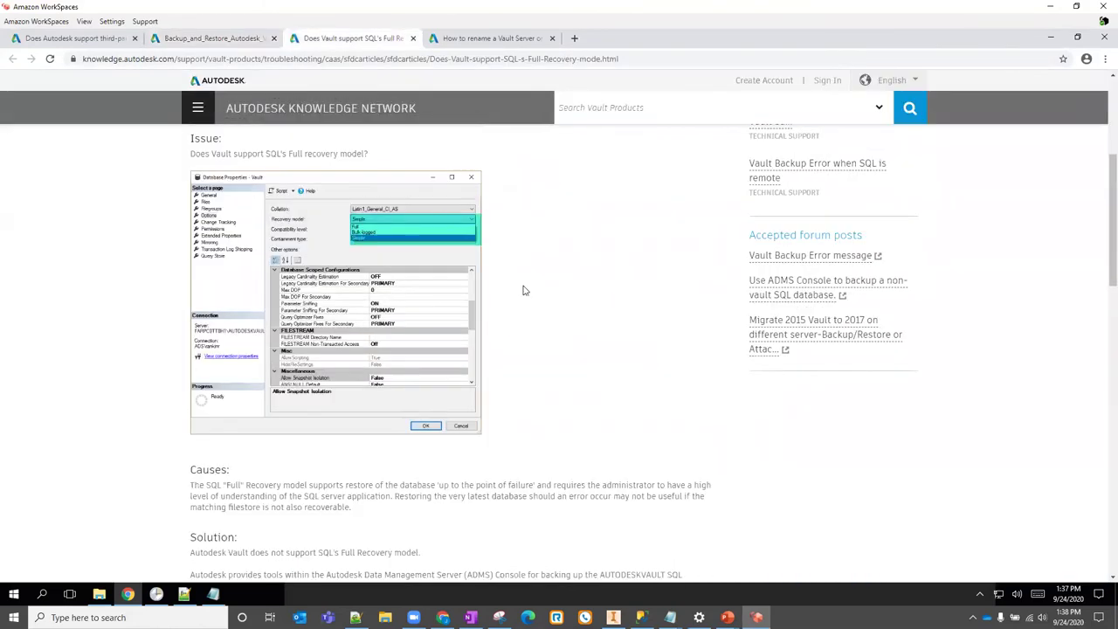